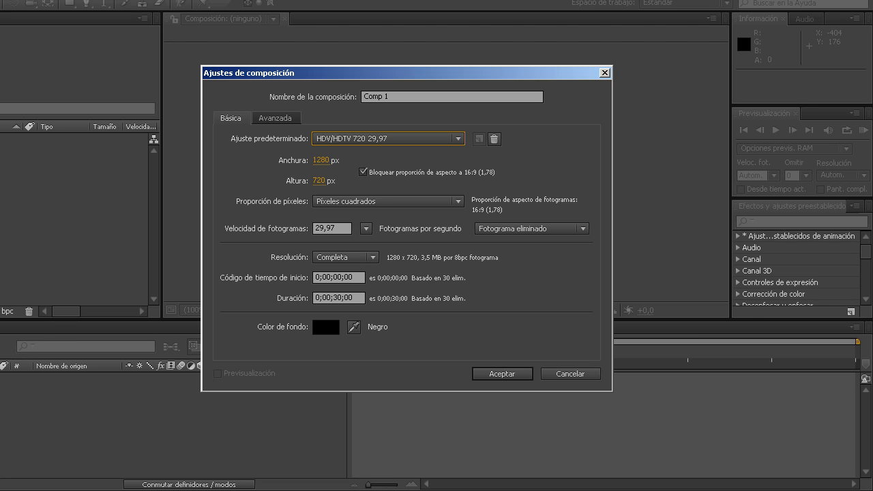
Step: Create a composition with the HDV/HDTV 720 size of 1280 x 720 px, a 24 fps frame rate and a 30-second duration
click(332, 228)
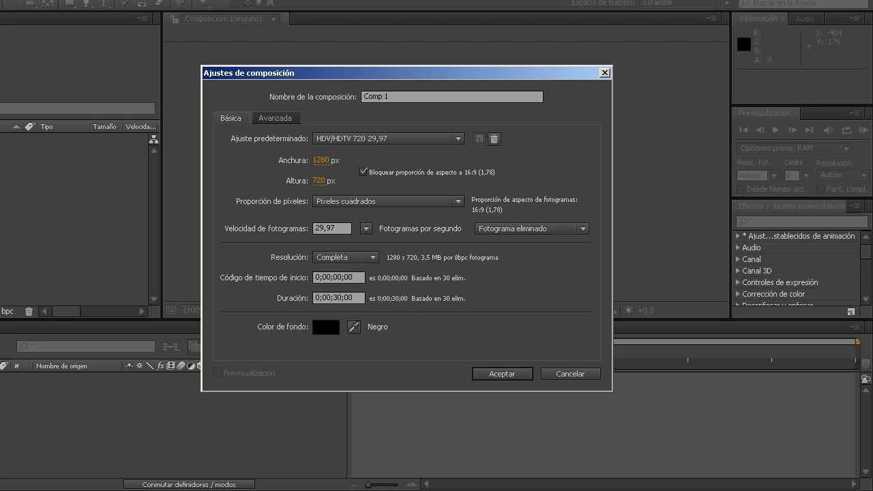
click(366, 228)
click(385, 289)
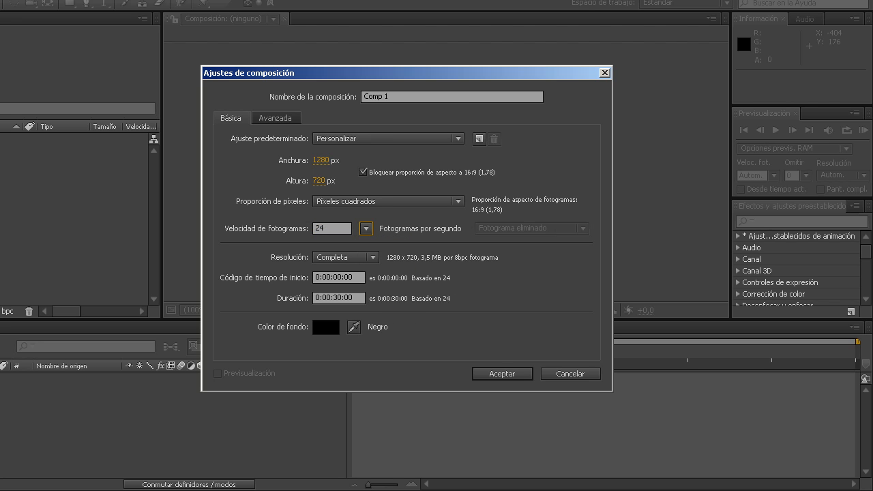
click(502, 374)
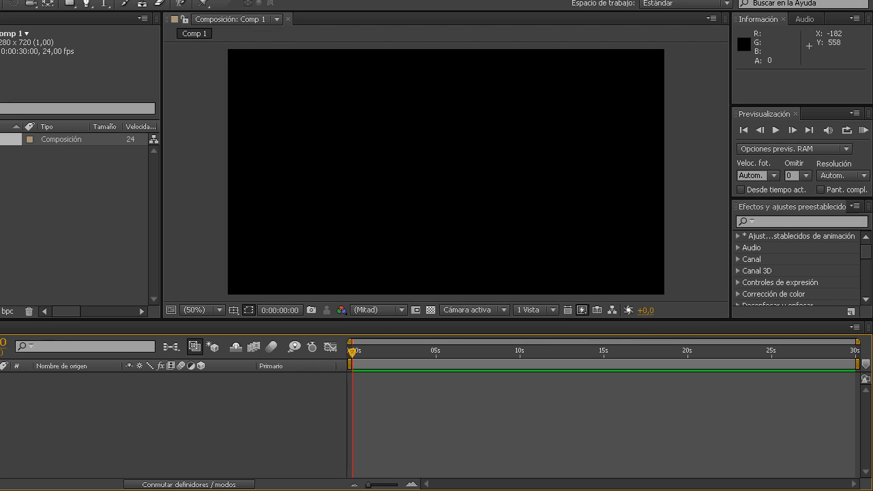
Step: Rename the new composition as render in its composition settings
click(16, 1)
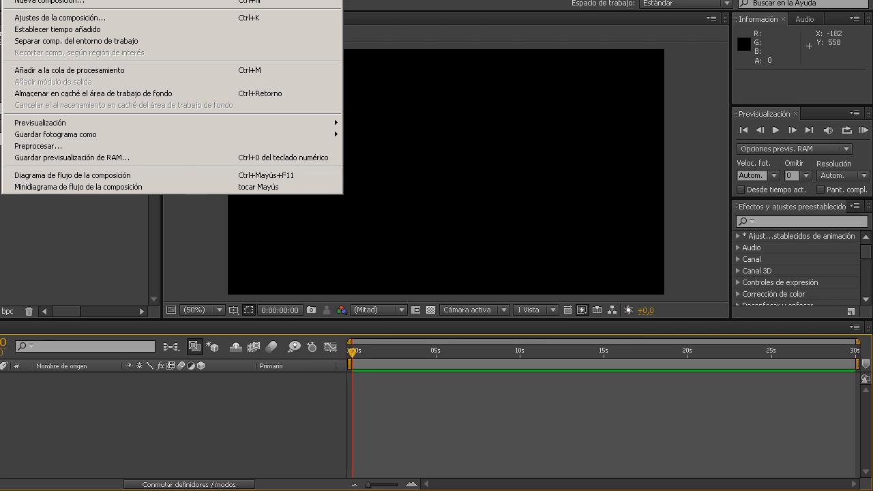
click(57, 18)
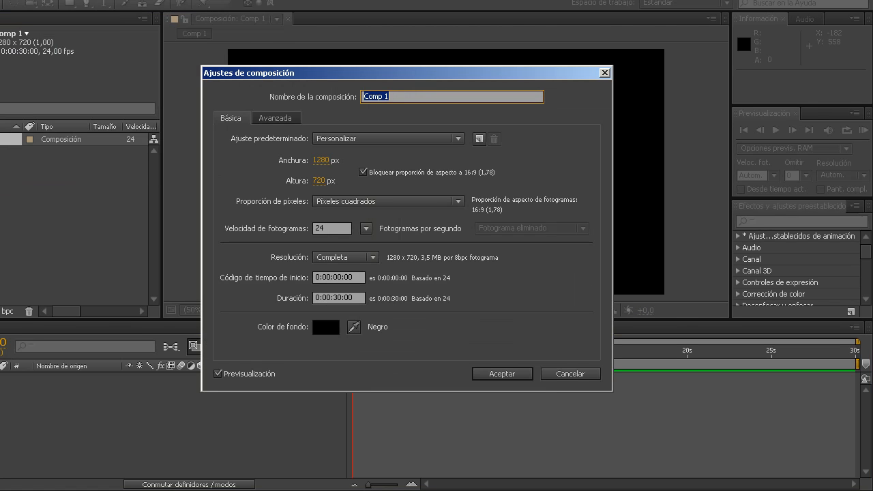
text(re)
key(Return)
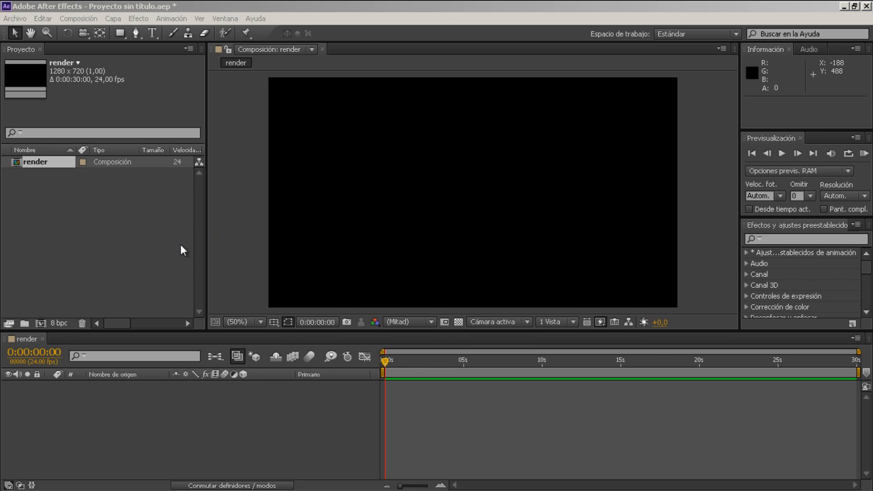
Step: Import the Fondo JPEG from the modelado cuerpo > proyecto > renderoutput folder in the Documents library
click(179, 245)
double_click(167, 254)
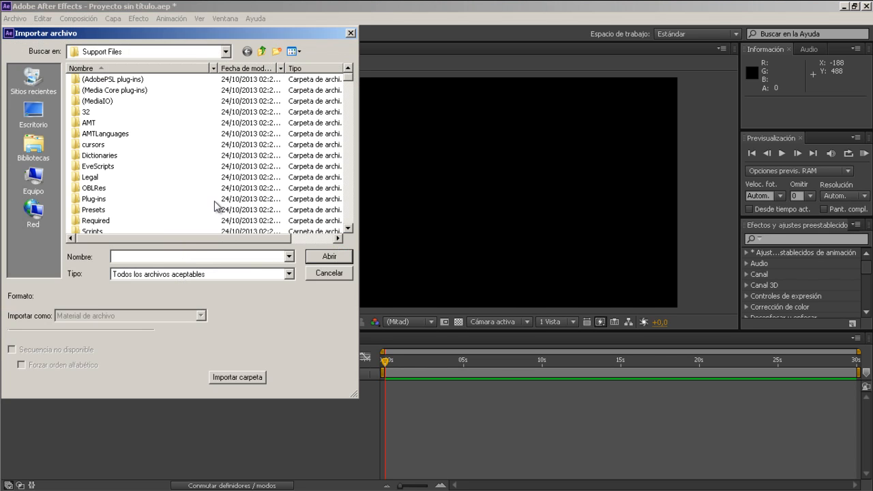
click(226, 53)
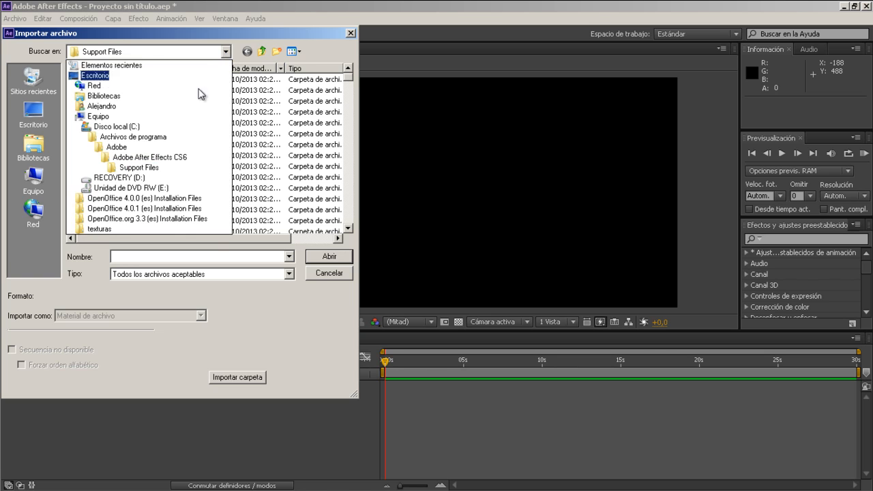
click(184, 96)
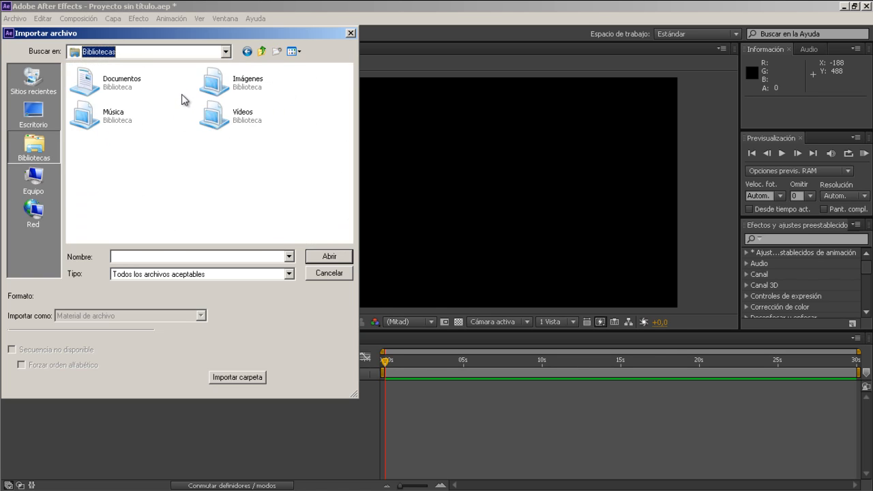
double_click(134, 86)
double_click(106, 91)
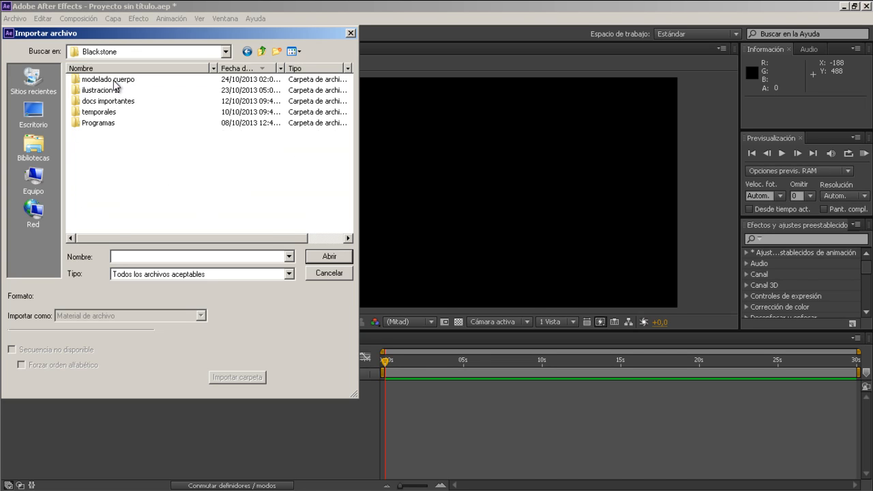
double_click(113, 80)
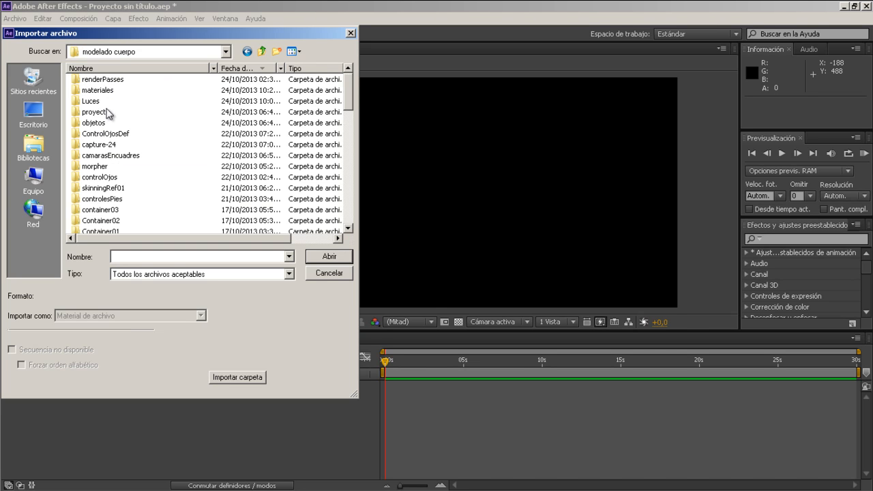
mouse_move(353, 107)
mouse_down()
mouse_move(351, 138)
mouse_move(353, 102)
mouse_up()
double_click(108, 114)
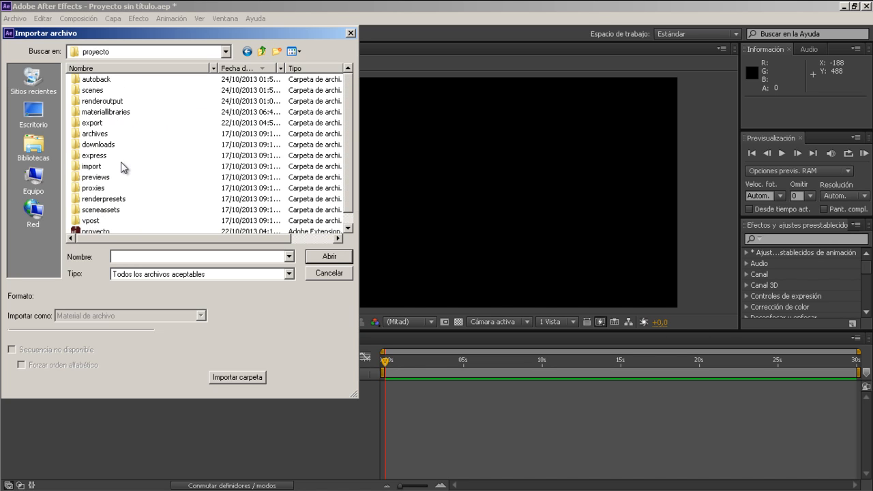
double_click(117, 100)
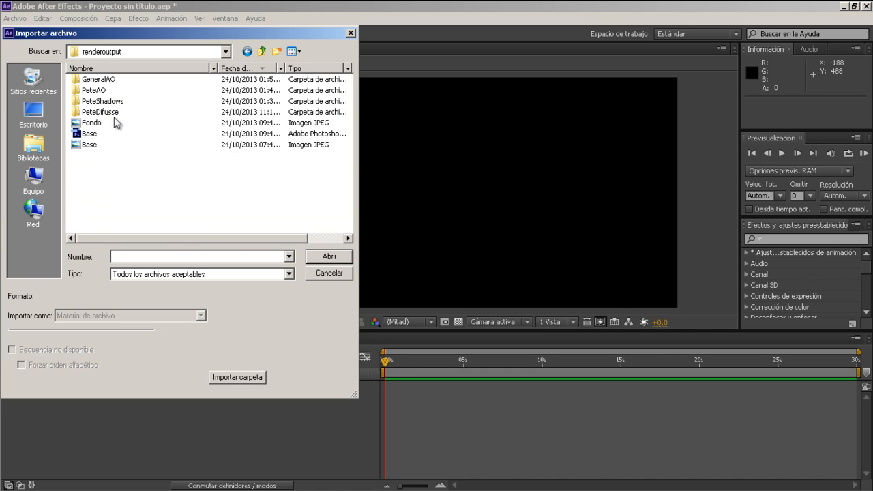
click(99, 126)
click(341, 254)
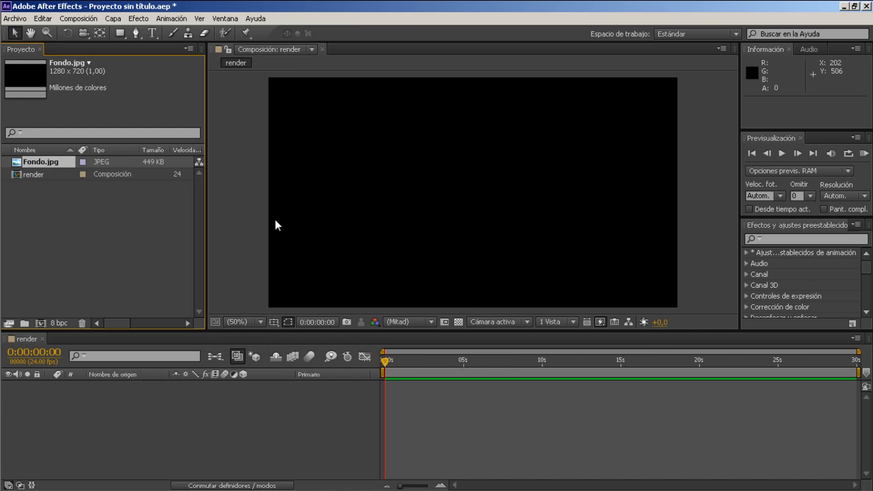
Step: Import the PeteDifusse PNG sequence starting at PeteDifusse0000 and add it to the render timeline at 0:00:00:00
double_click(82, 212)
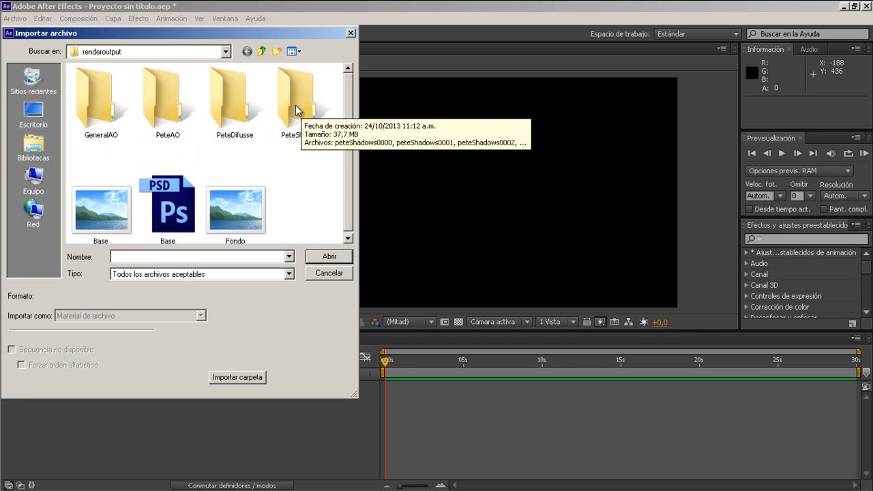
double_click(235, 109)
click(109, 110)
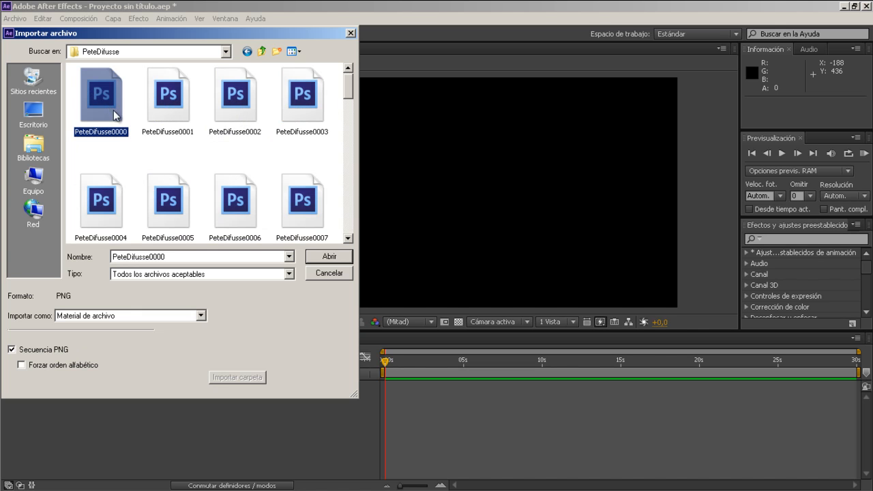
click(322, 260)
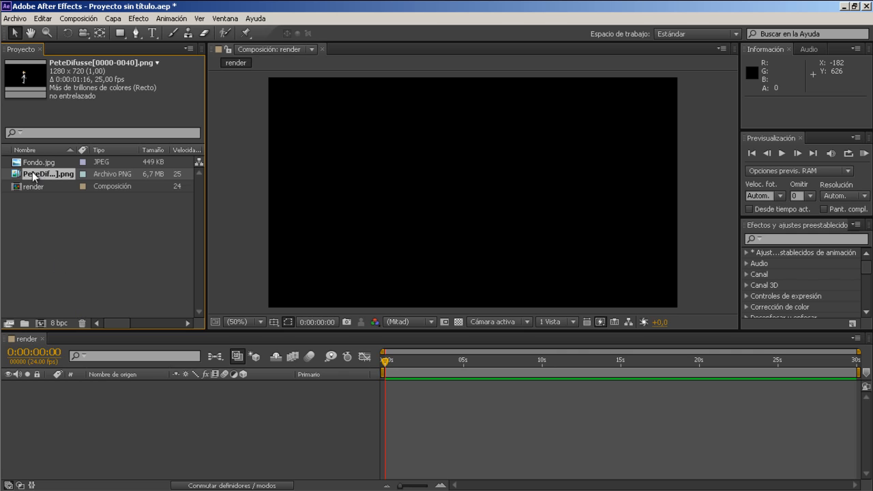
drag(17, 177, 39, 387)
mouse_move(387, 368)
mouse_down()
mouse_move(403, 368)
mouse_move(386, 370)
mouse_up()
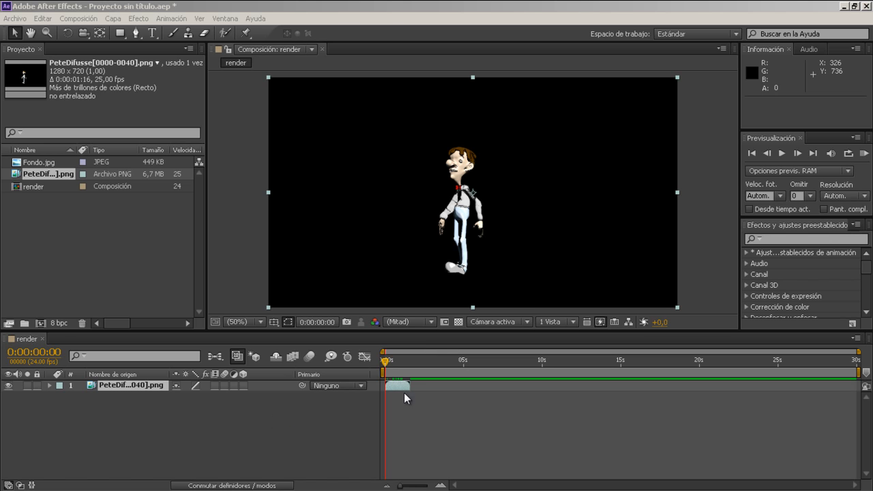
Step: Interpret the PeteDifusse footage at 24 frames per second
right_click(102, 173)
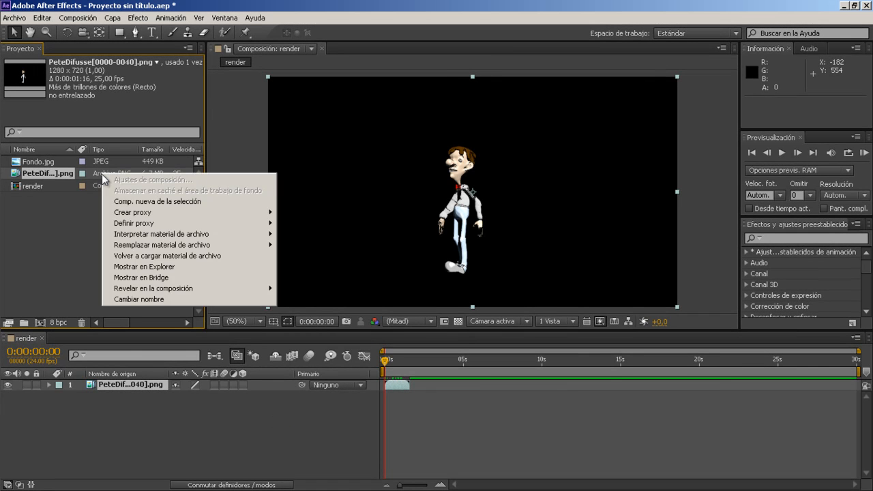
mouse_move(259, 236)
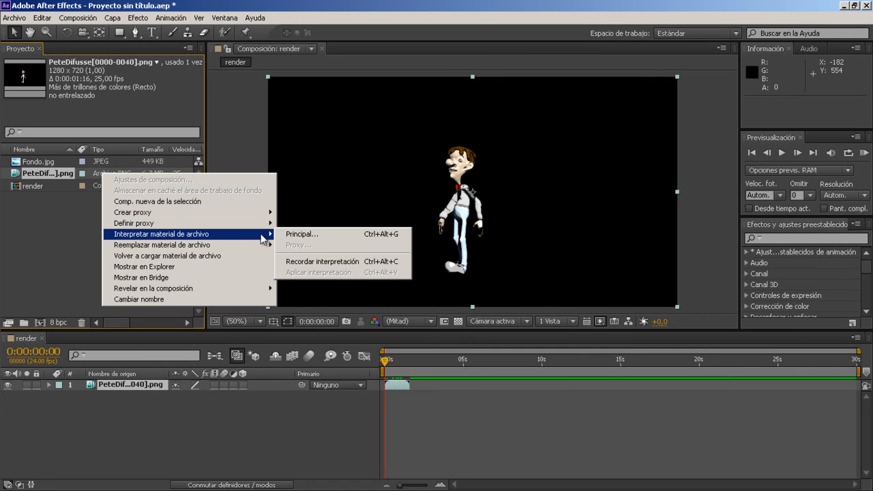
click(305, 238)
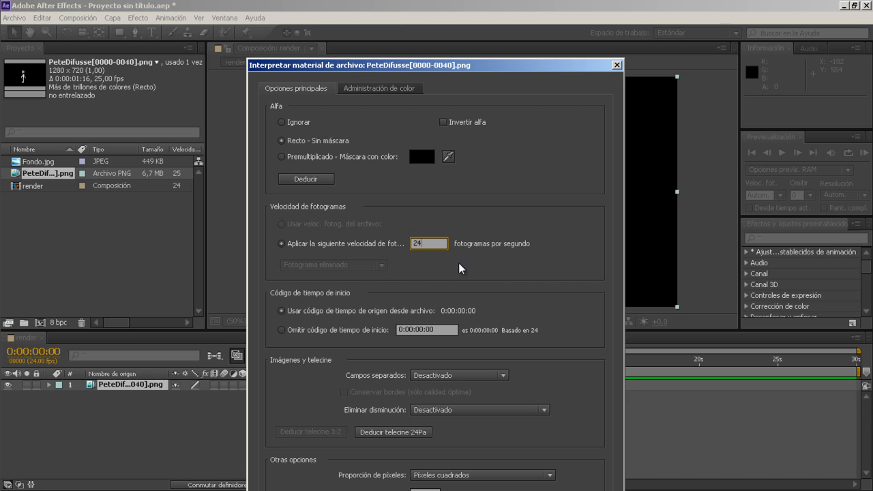
drag(552, 64, 572, 12)
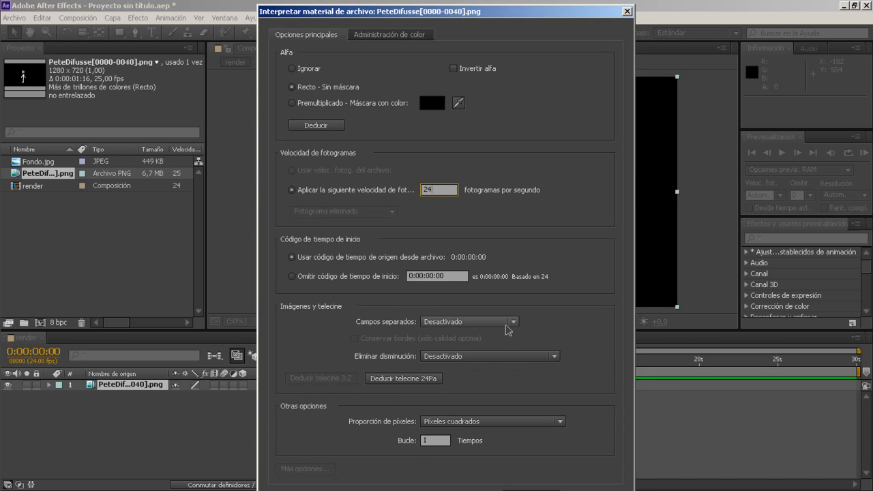
key(Return)
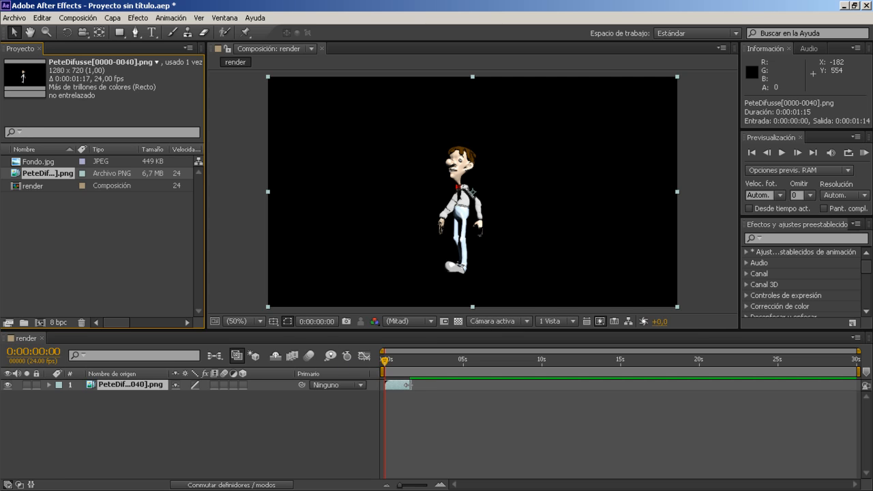
Step: End the work area at 0:00:01:16 and add Fondo.jpg to the timeline below the PeteDifusse layer
drag(858, 350, 415, 371)
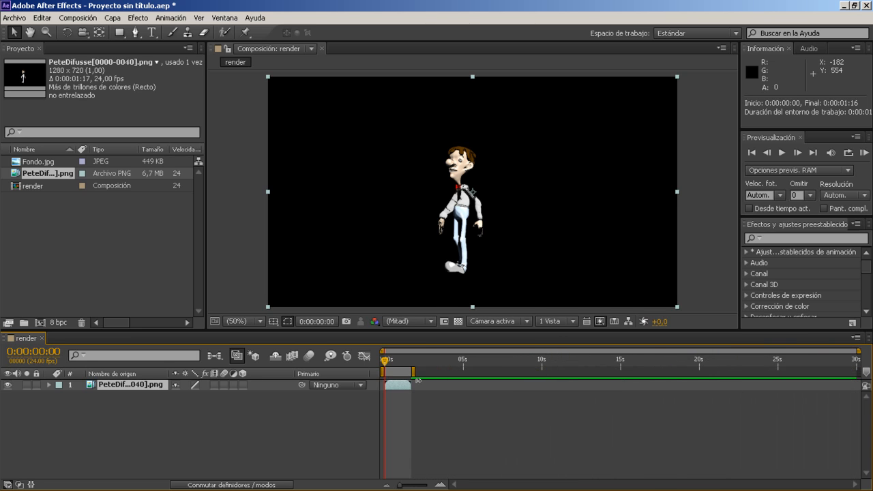
drag(857, 351, 438, 350)
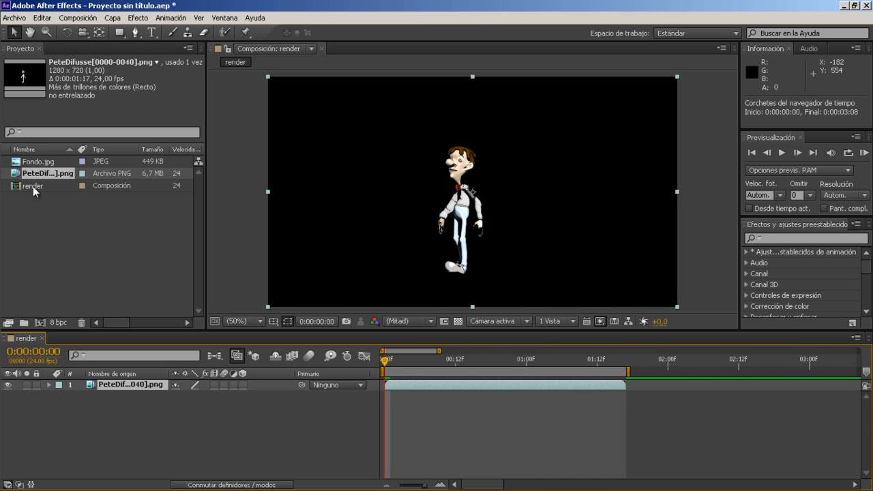
drag(20, 162, 103, 403)
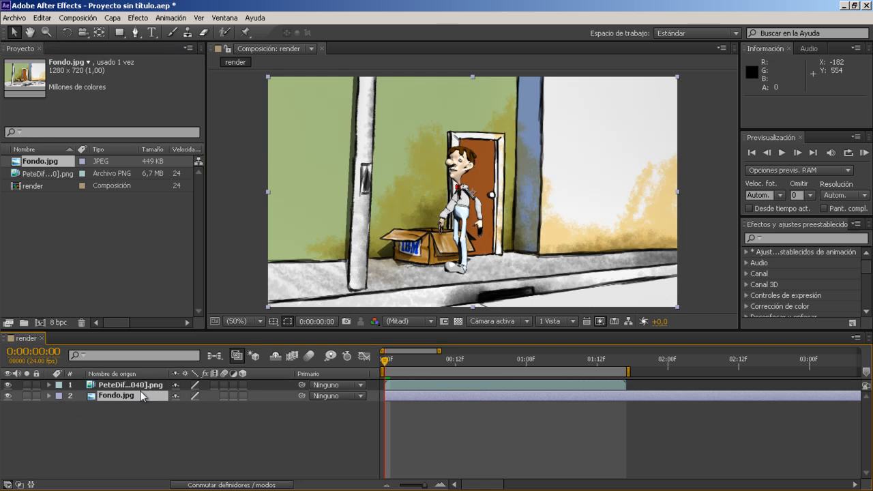
Step: Check the last frames of the PeteDifusse layer, end the work area at 0:00:01:15 and return to 0:00:00:00
drag(386, 362, 628, 347)
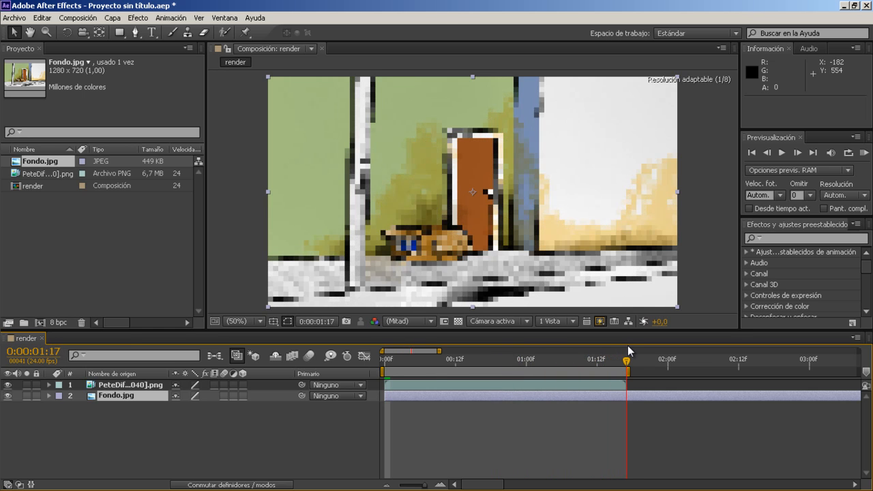
click(631, 386)
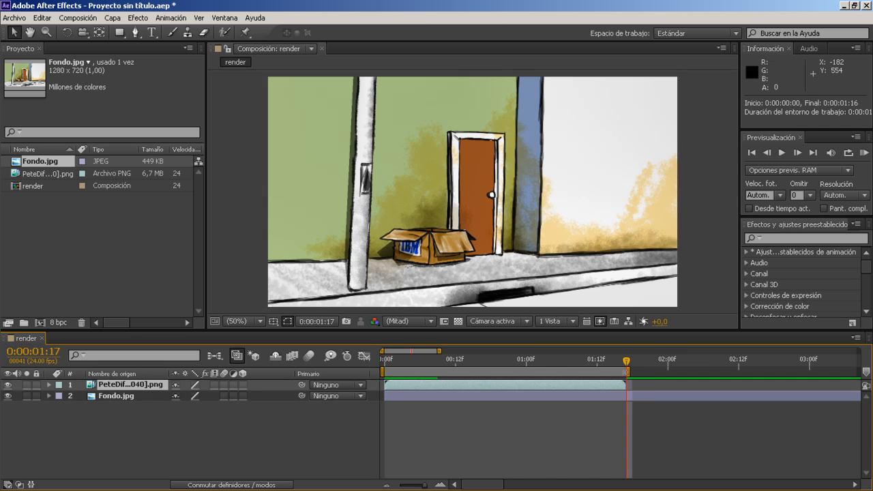
drag(626, 364, 624, 386)
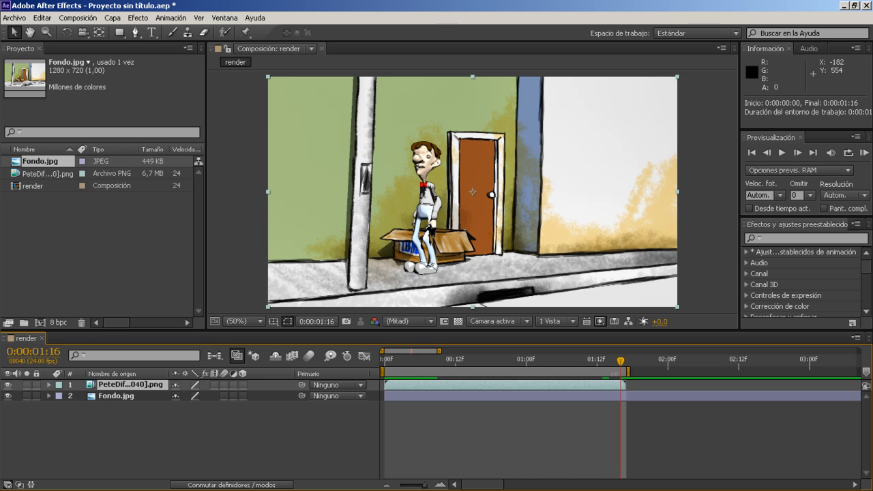
drag(619, 369, 384, 394)
click(130, 239)
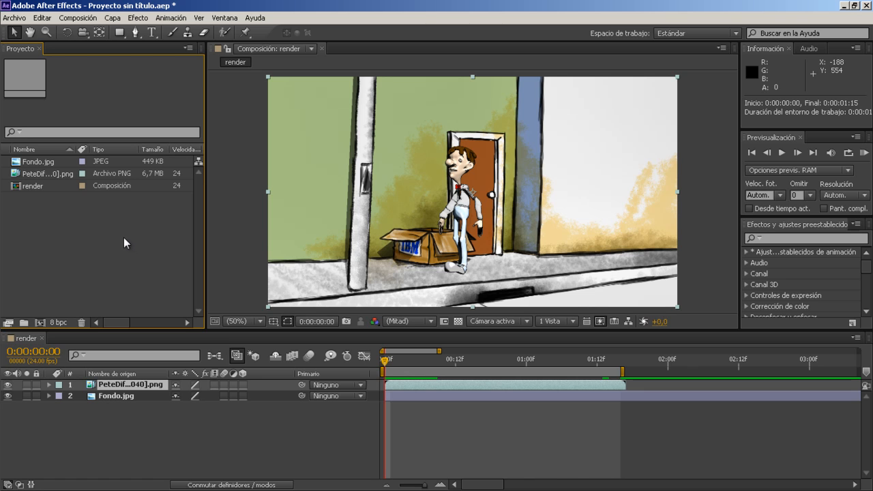
click(57, 173)
right_click(58, 172)
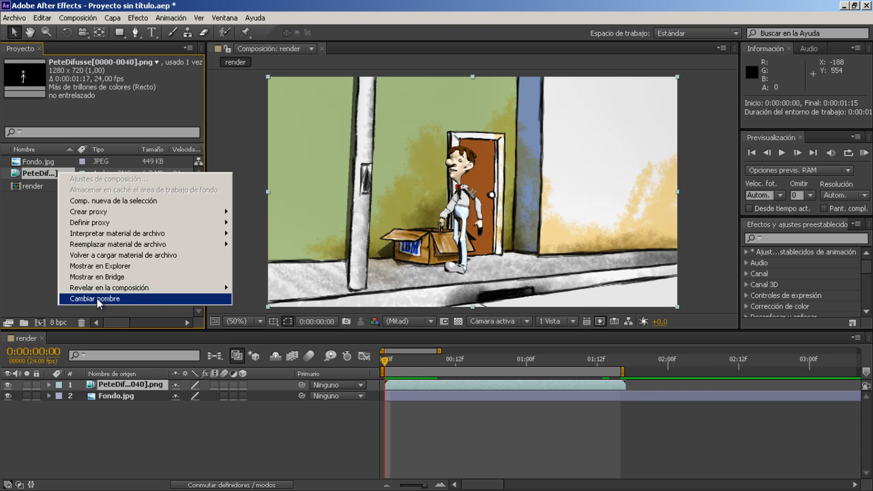
click(82, 234)
Step: Widen the project panel and its name column to fit the full footage names
drag(205, 147, 306, 147)
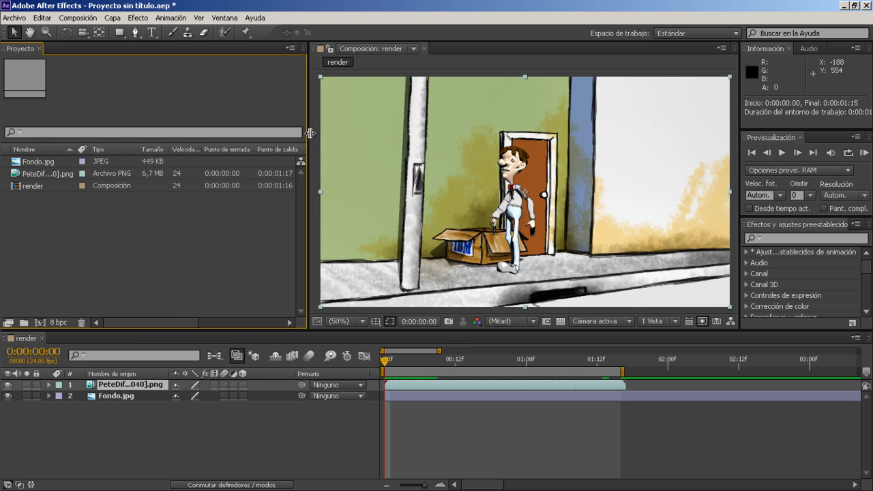
drag(73, 150, 128, 149)
Step: Import the peteAO PNG sequence from the PeteAO folder and add it to the timeline above the PeteDifusse layer
double_click(42, 215)
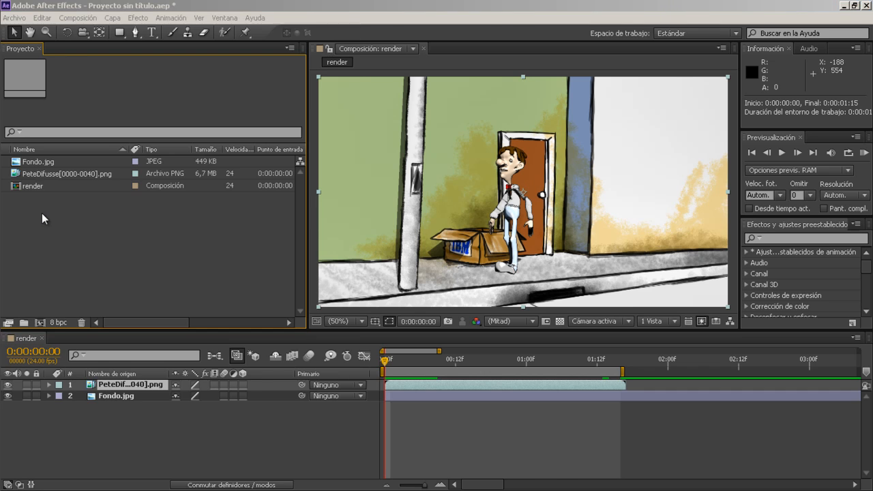
click(261, 51)
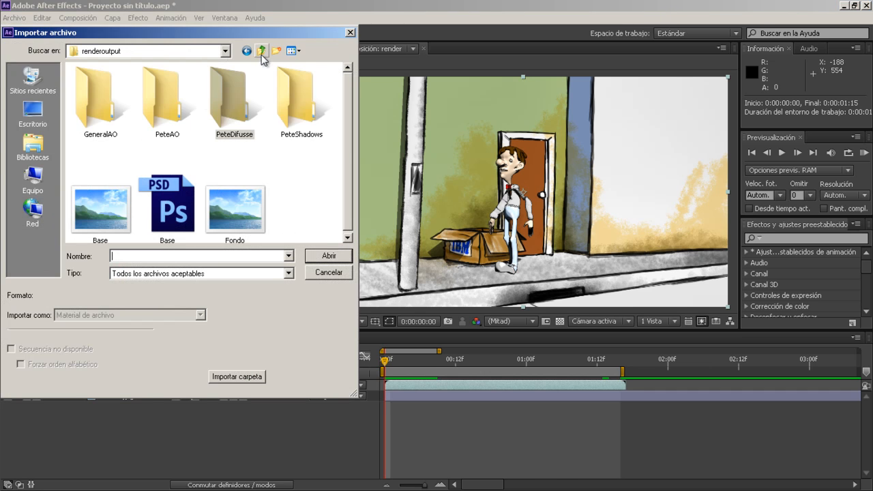
click(170, 112)
double_click(169, 112)
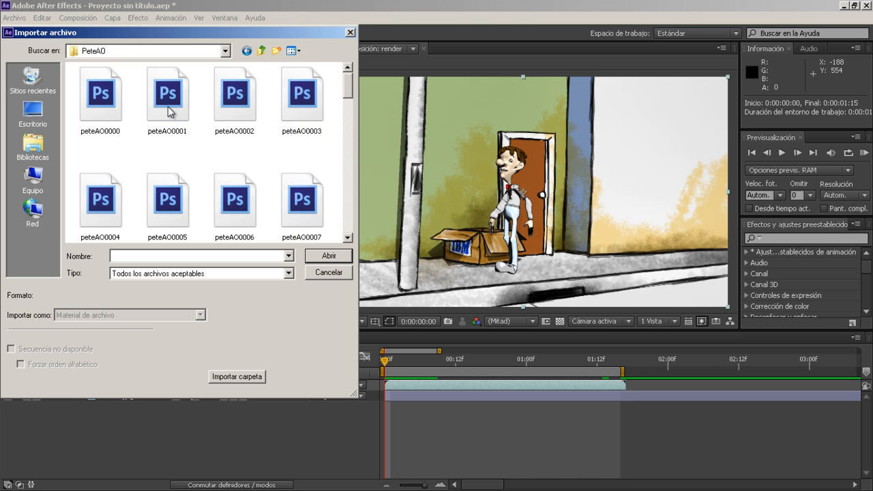
click(102, 116)
click(329, 255)
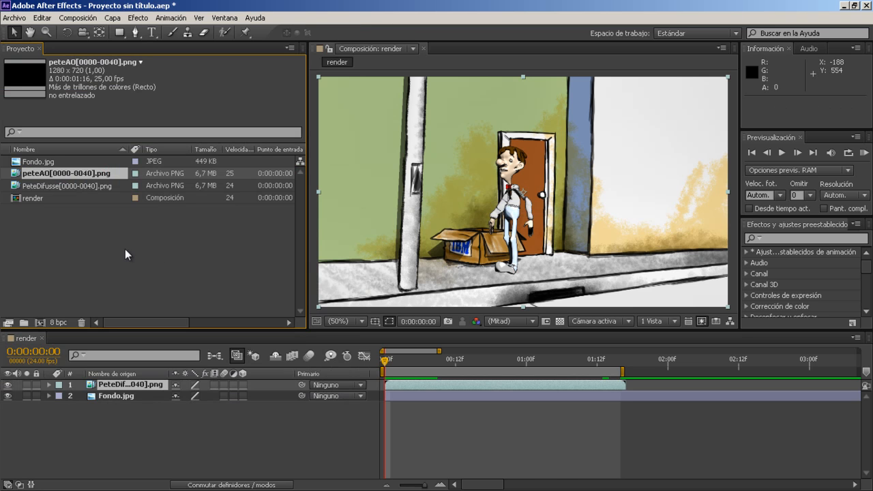
drag(52, 175, 110, 379)
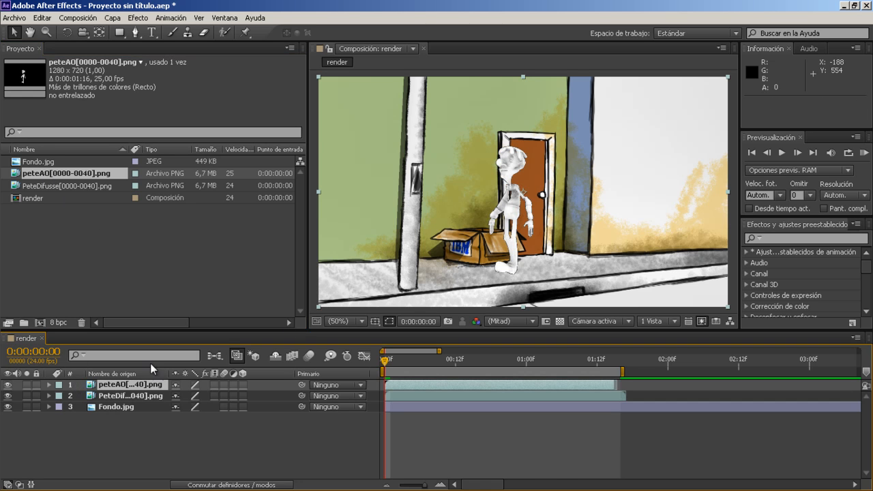
Step: Interpret the peteAO footage at 24 frames per second
click(356, 319)
click(356, 242)
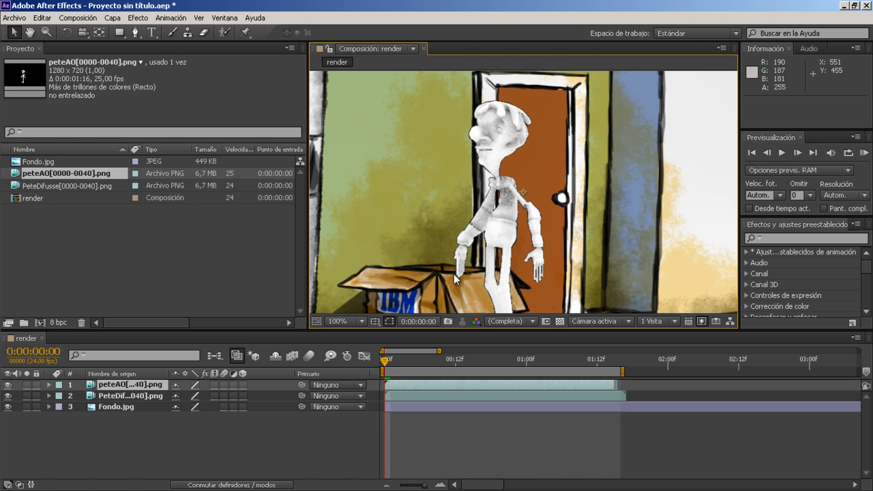
right_click(105, 175)
mouse_move(201, 245)
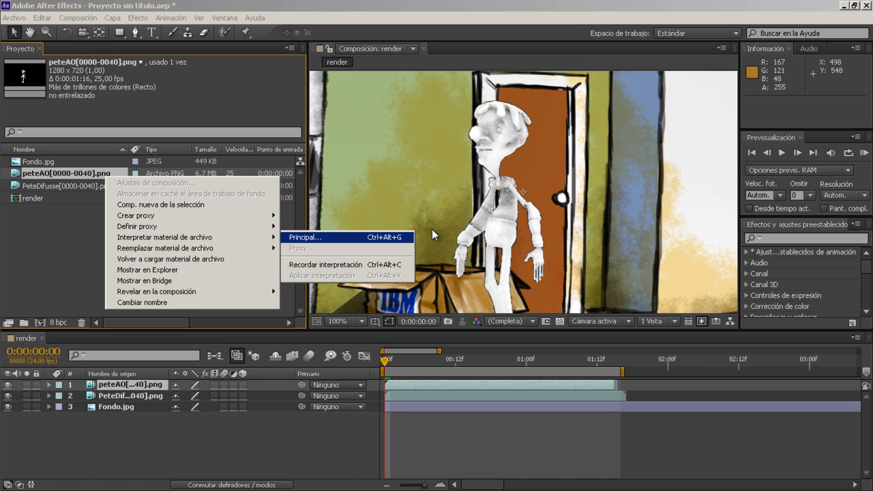
key(ctrl+alt+g)
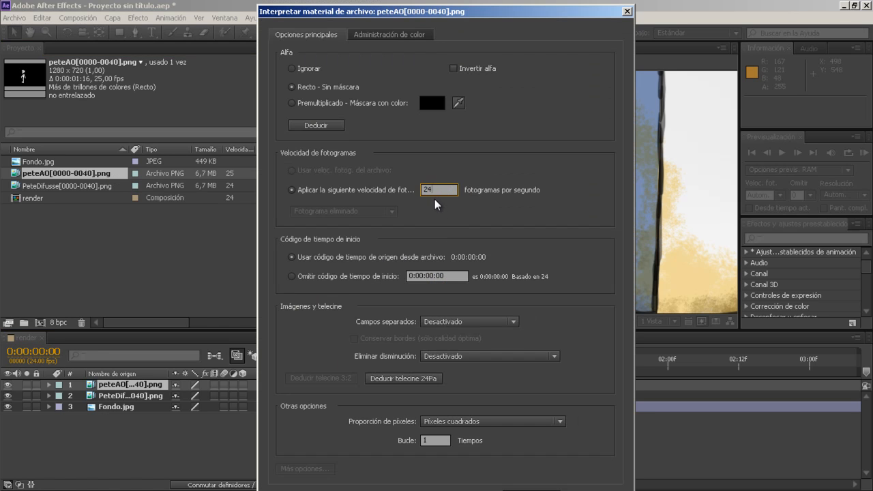
key(Return)
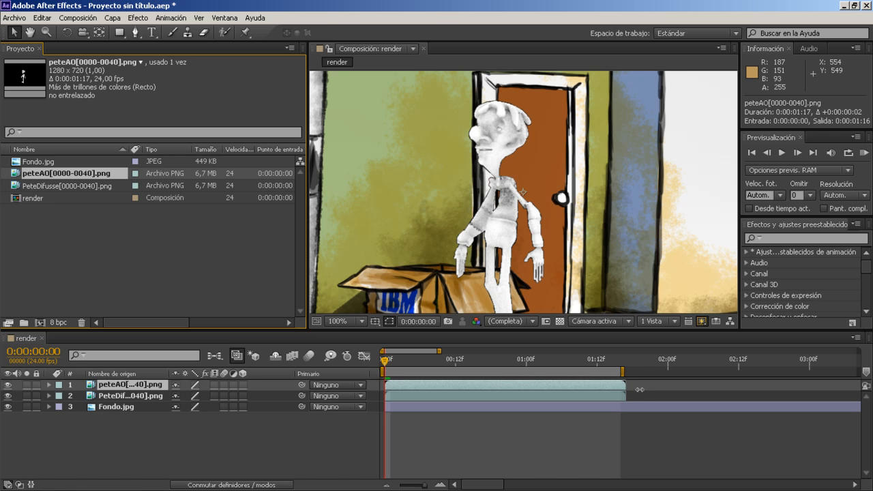
Step: Set the peteAO layer's blending mode to Multiplicar and compare the character with the layer hidden and shown
right_click(156, 384)
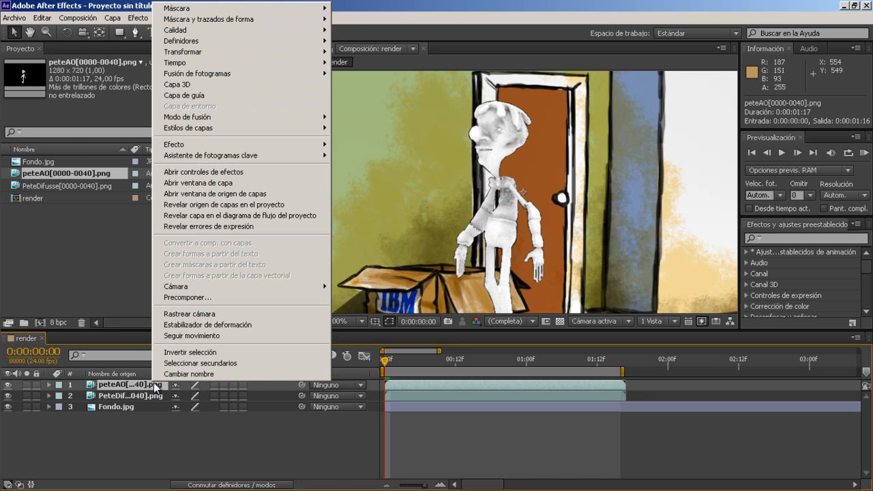
mouse_move(321, 117)
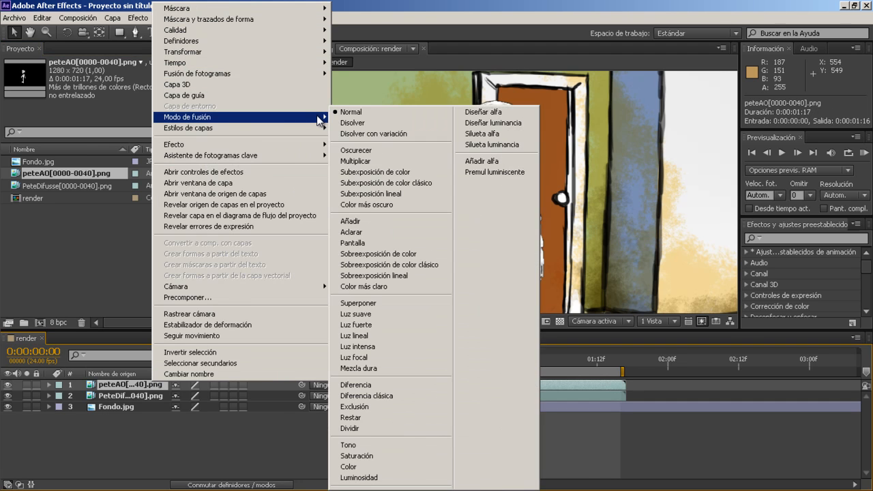
click(368, 161)
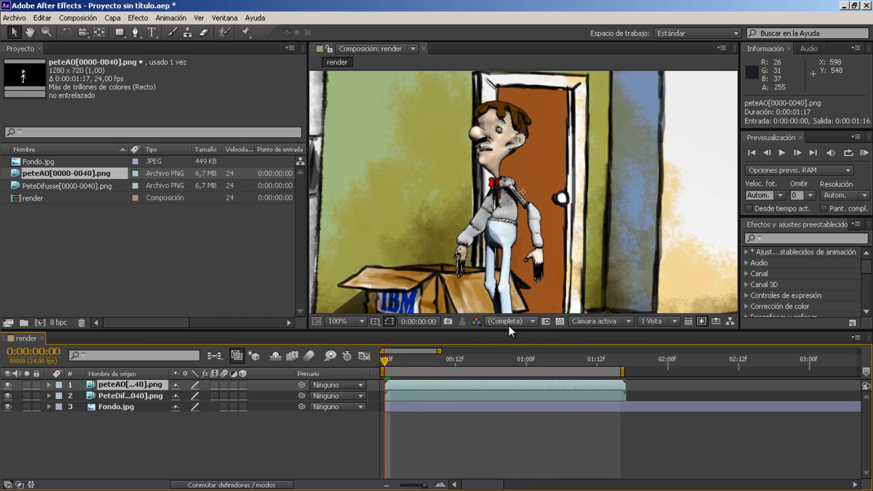
click(7, 385)
click(7, 385)
click(7, 385)
click(7, 385)
click(7, 385)
click(6, 386)
Step: Narrow the project panel and its name column, and compare the composition at 50% with the peteAO layer hidden and shown
drag(306, 298, 206, 285)
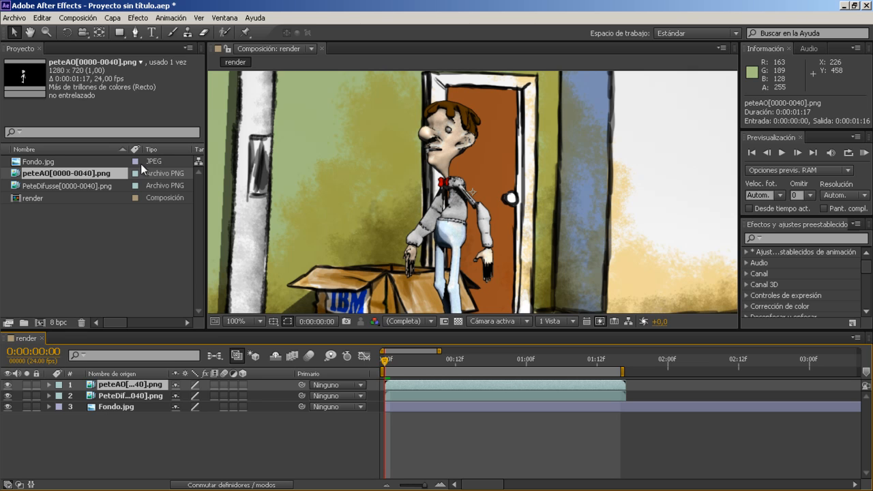
drag(129, 150, 96, 149)
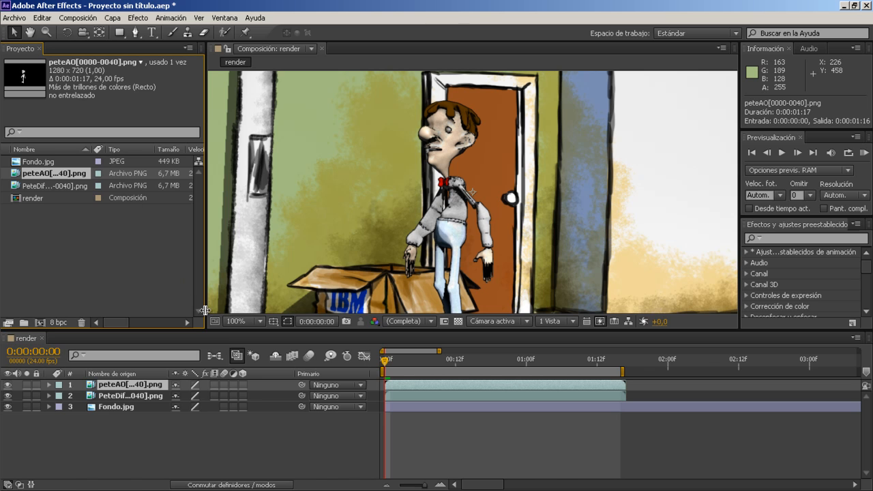
click(239, 320)
click(286, 153)
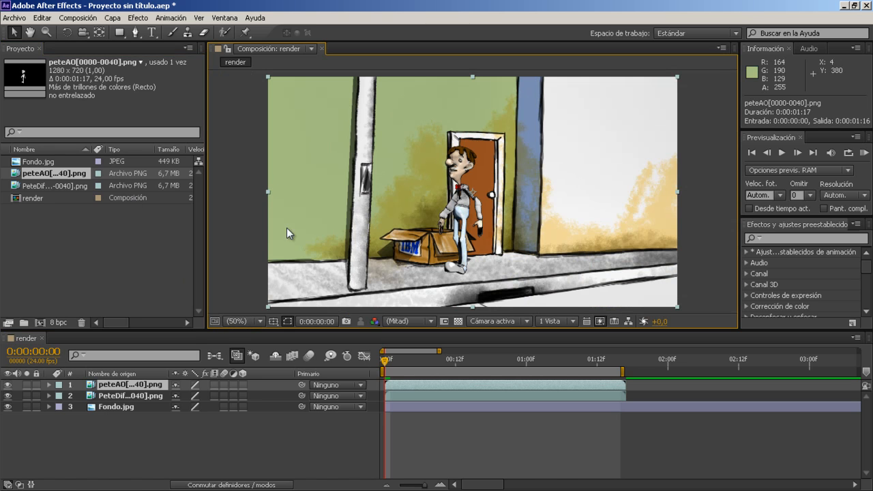
click(9, 386)
click(9, 385)
click(9, 386)
click(9, 386)
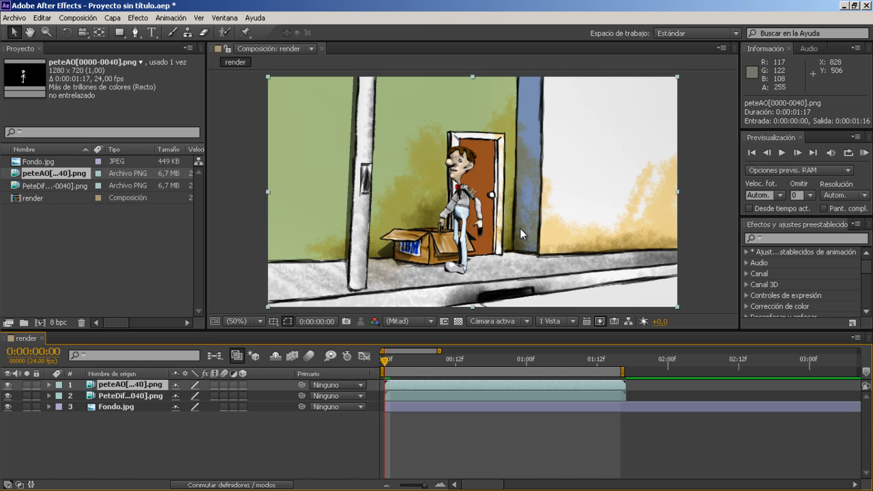
Step: Import the peteShadows PNG sequence from the PeteShadows folder and place it between the PeteDifusse and Fondo.jpg layers
double_click(105, 241)
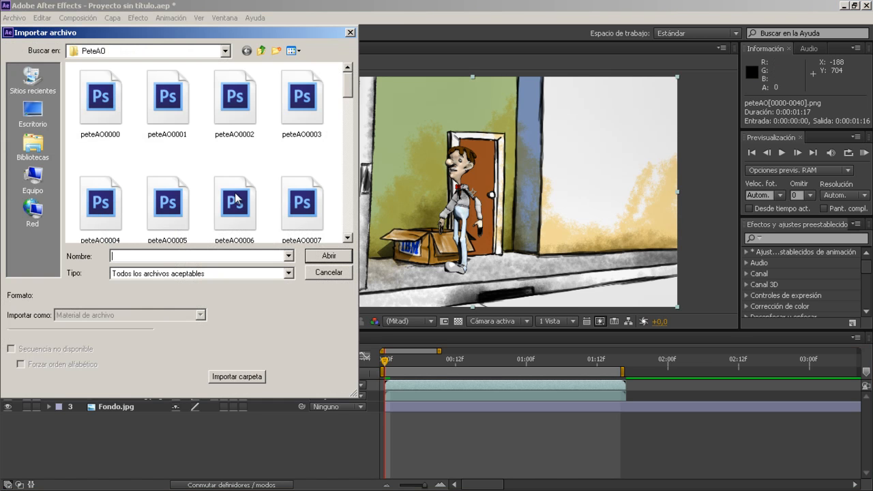
click(262, 51)
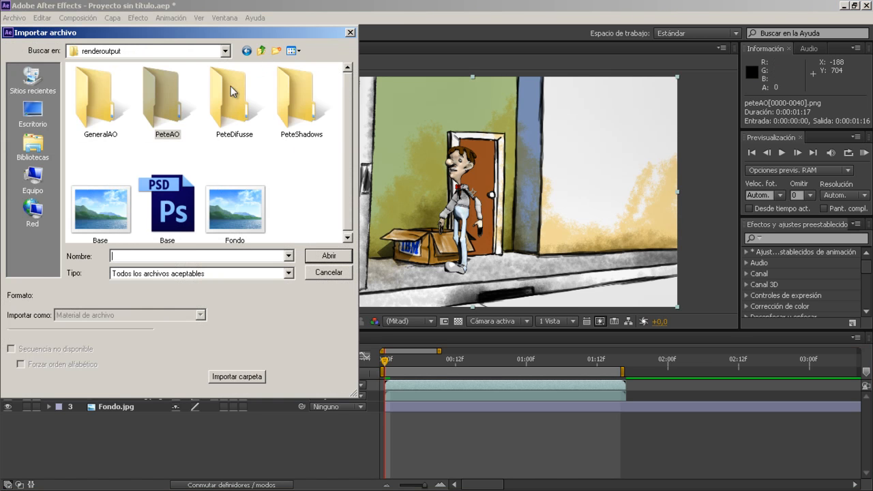
double_click(292, 103)
click(105, 109)
double_click(105, 109)
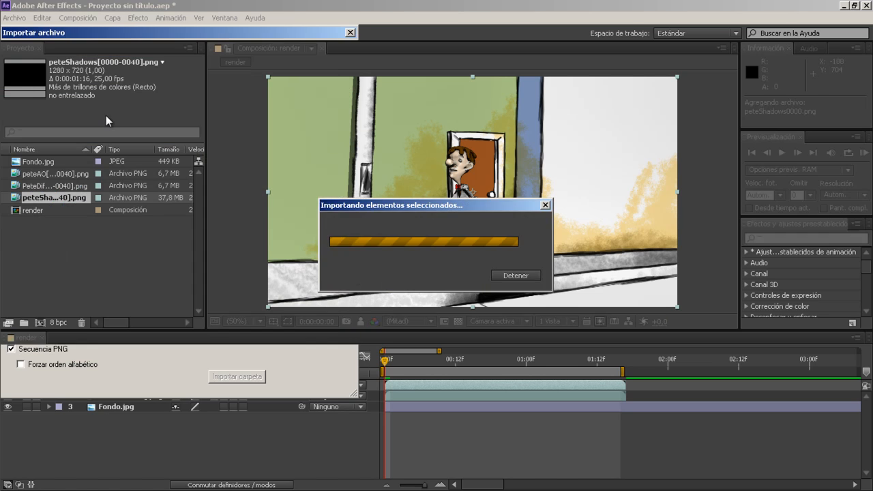
drag(52, 195, 60, 403)
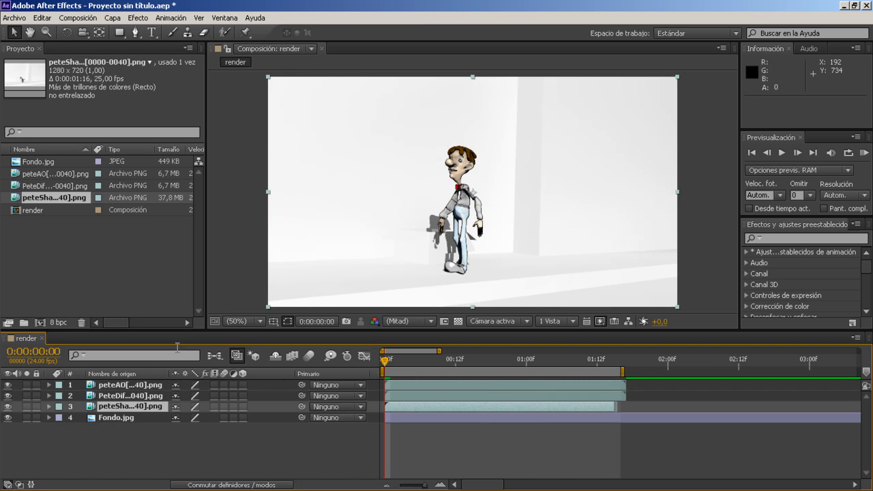
Step: Interpret the peteShadows footage at 24 frames per second
right_click(132, 197)
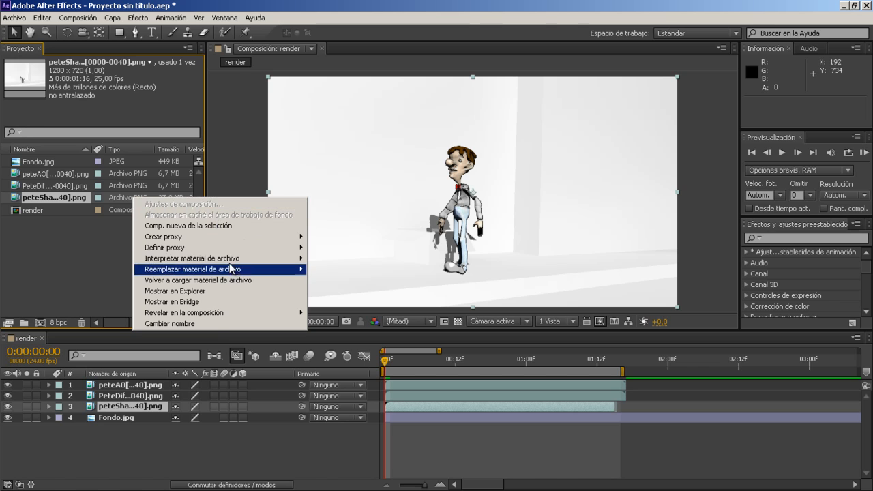
mouse_move(232, 262)
click(324, 258)
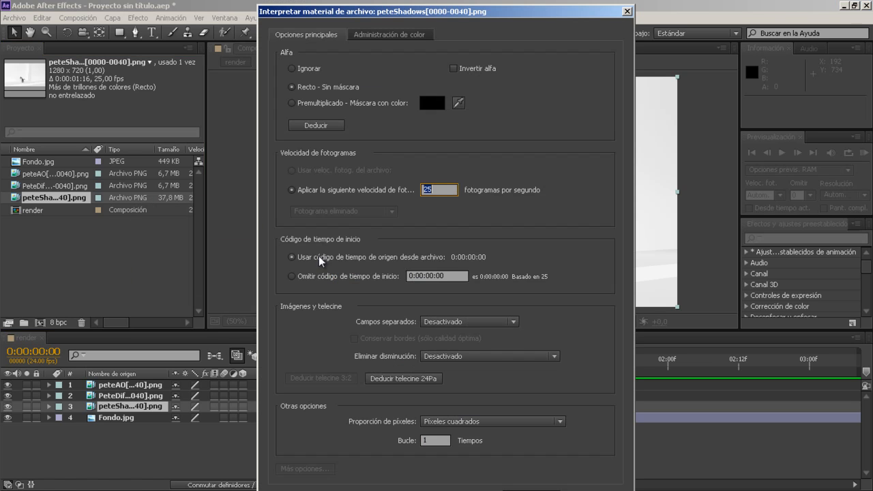
text(2)
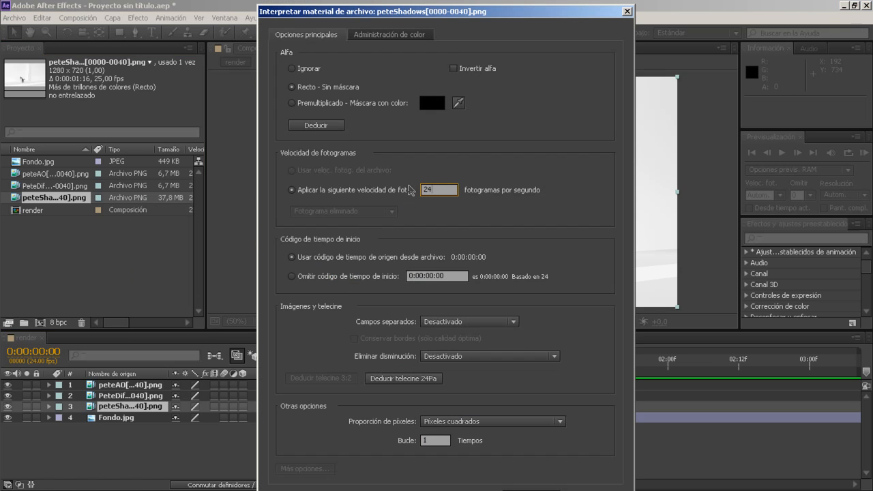
key(Return)
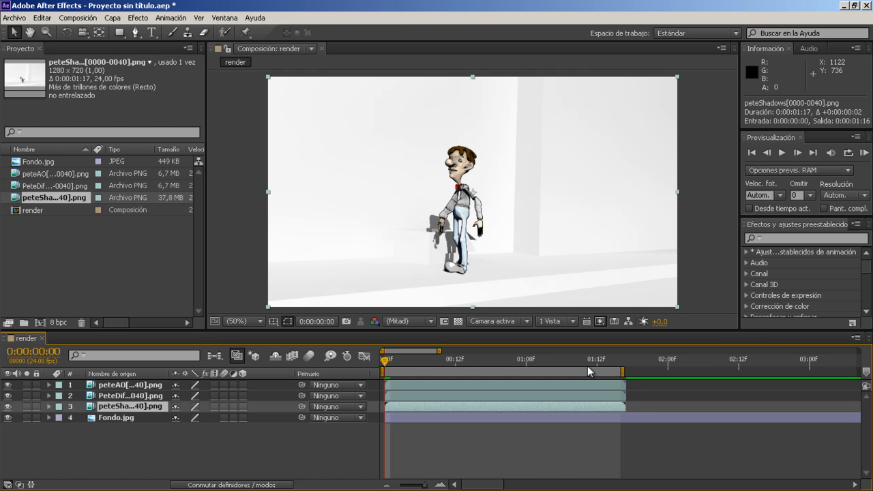
Step: Apply Niveles to the peteShadows layer with input black 209, input white 222 and gamma 0,64, and check a few frames
right_click(115, 405)
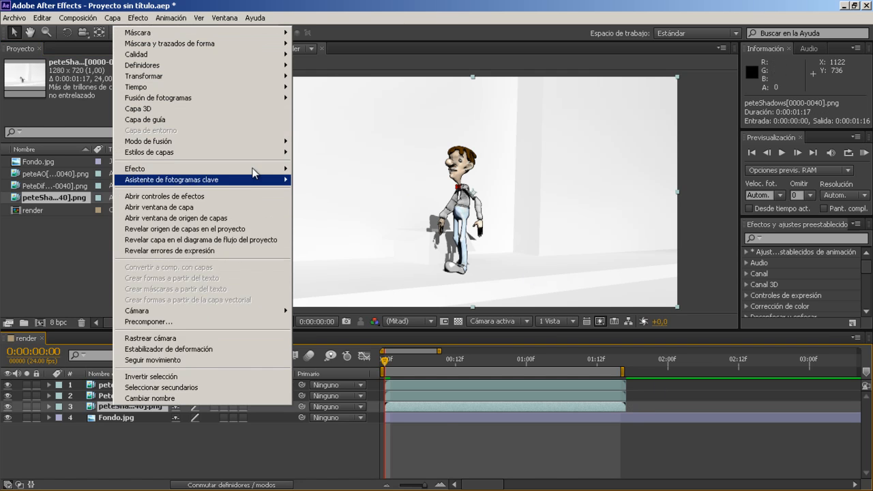
mouse_move(257, 171)
mouse_move(357, 251)
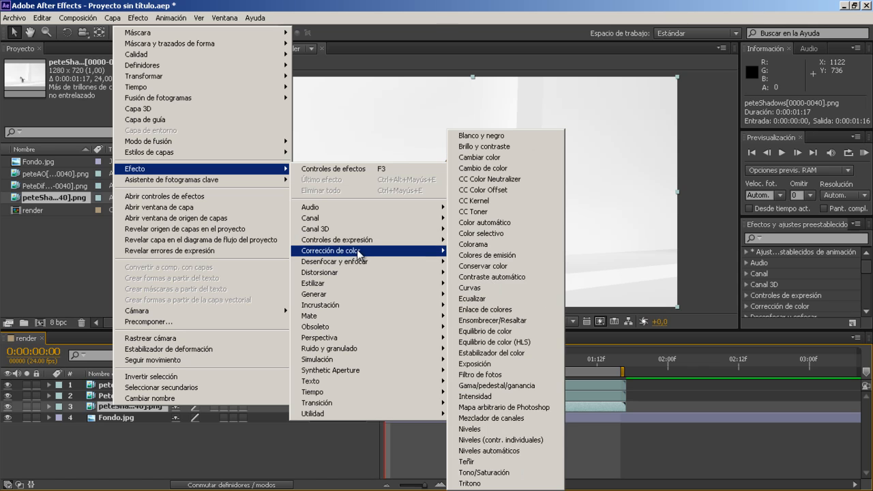
click(500, 430)
drag(37, 152, 104, 151)
drag(179, 167, 160, 167)
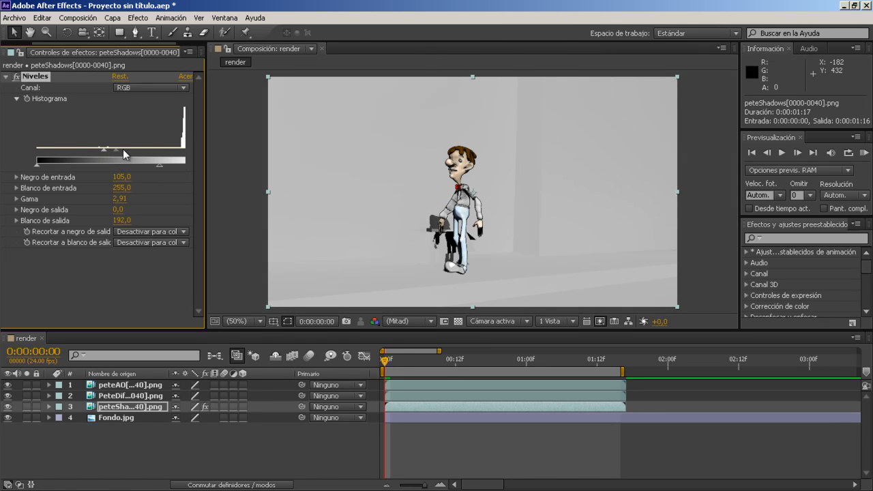
drag(115, 150, 165, 148)
drag(106, 151, 271, 136)
drag(198, 155, 218, 162)
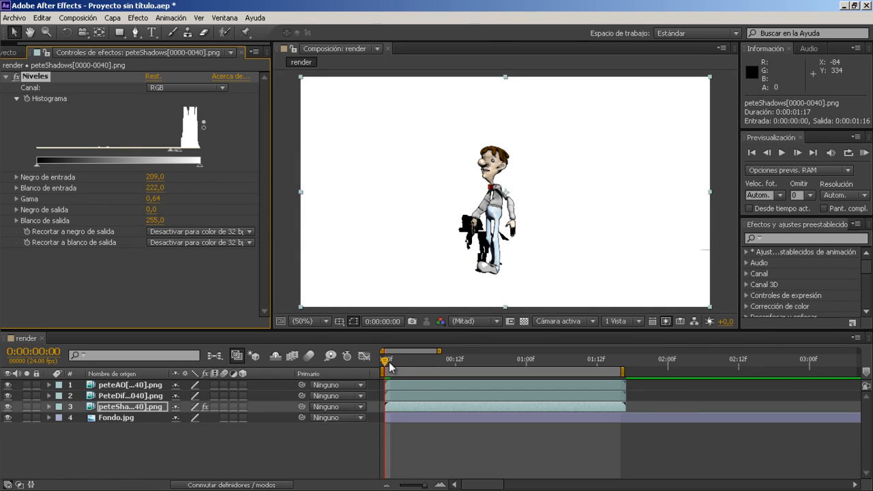
drag(405, 366, 384, 362)
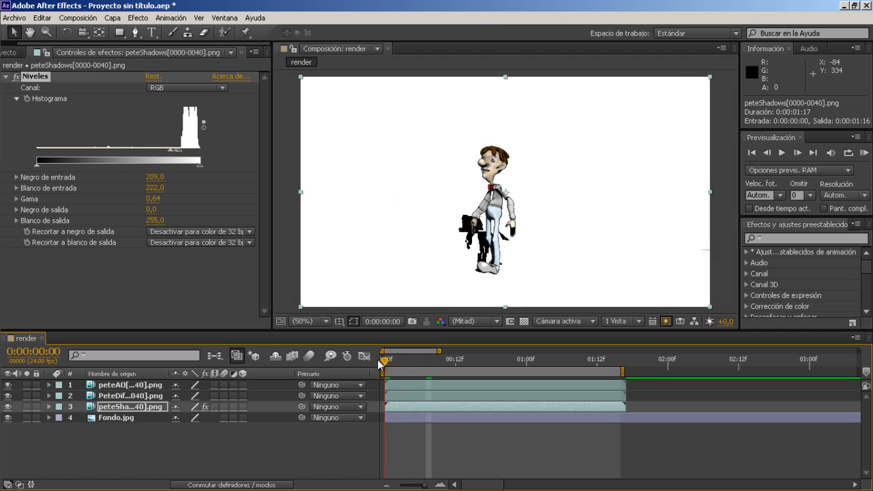
Step: Set the peteShadows layer's blending mode to Oscurecer
right_click(135, 405)
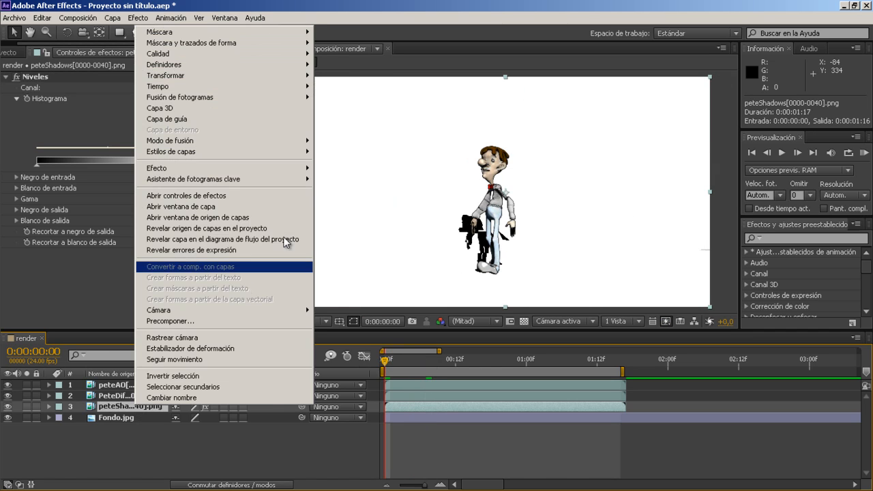
mouse_move(306, 171)
mouse_move(302, 140)
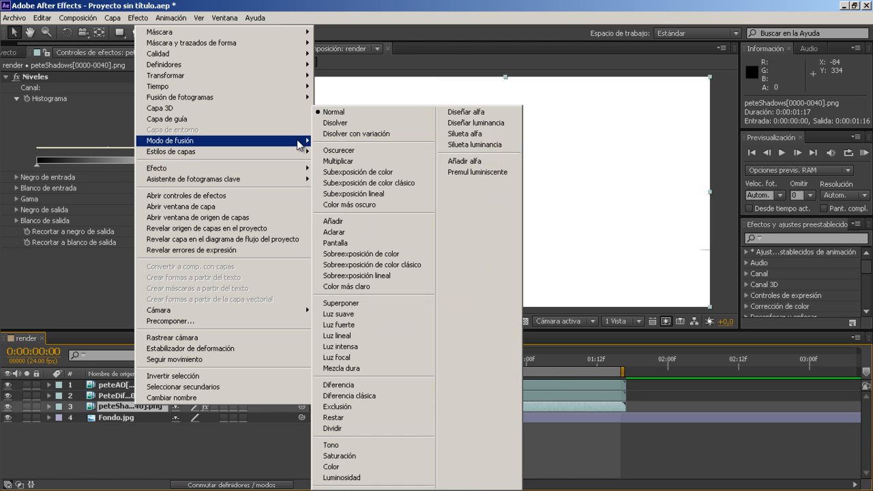
click(341, 150)
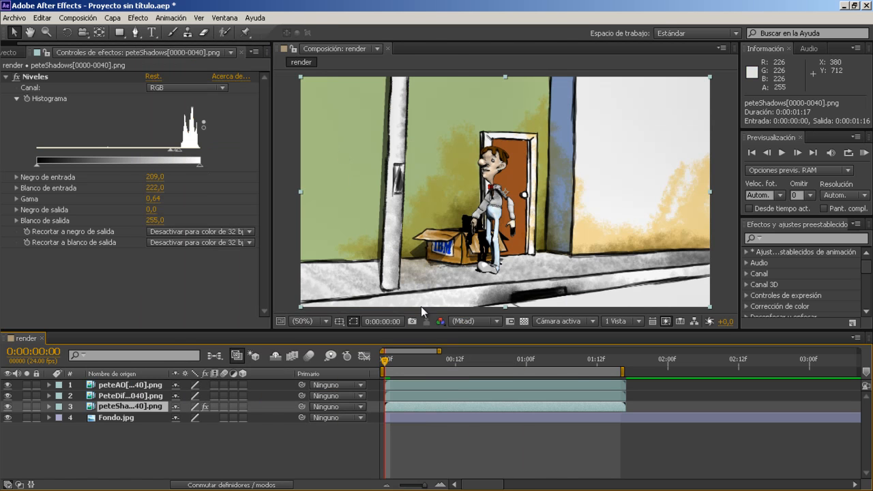
Step: Apply the Desenfoque rápido effect to the peteShadows layer with Difuminación set to 2
drag(388, 367, 502, 361)
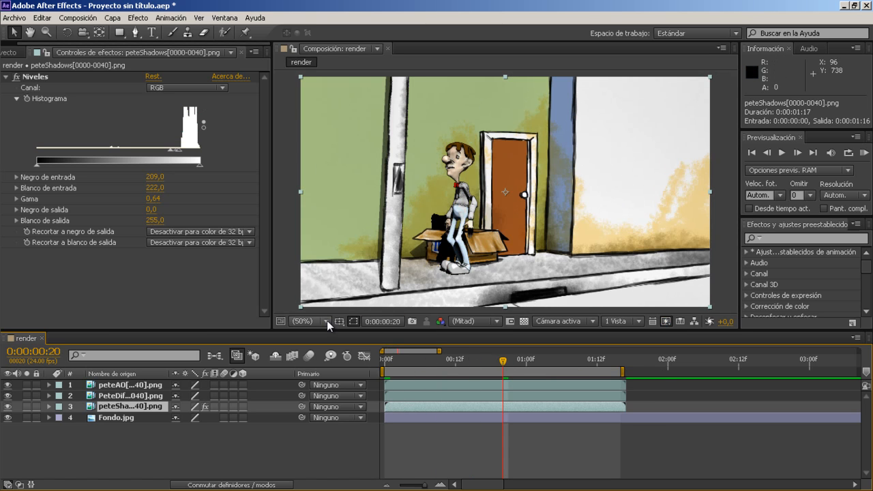
click(45, 32)
click(447, 238)
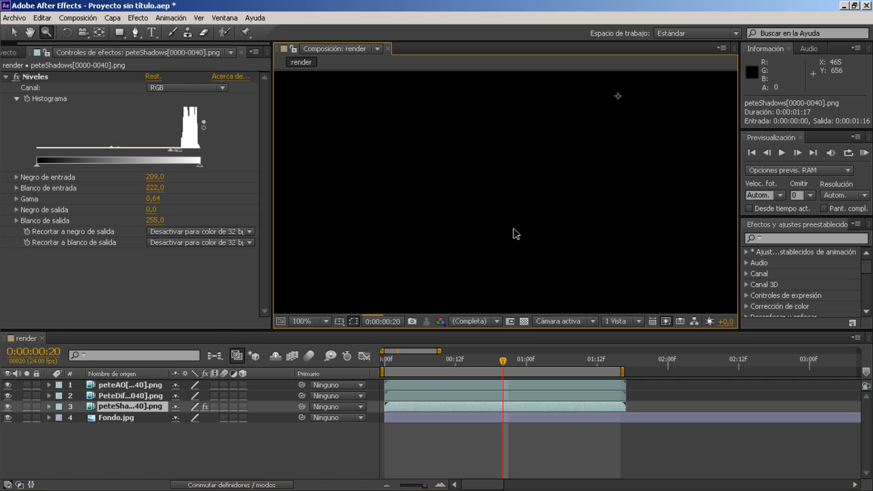
right_click(127, 407)
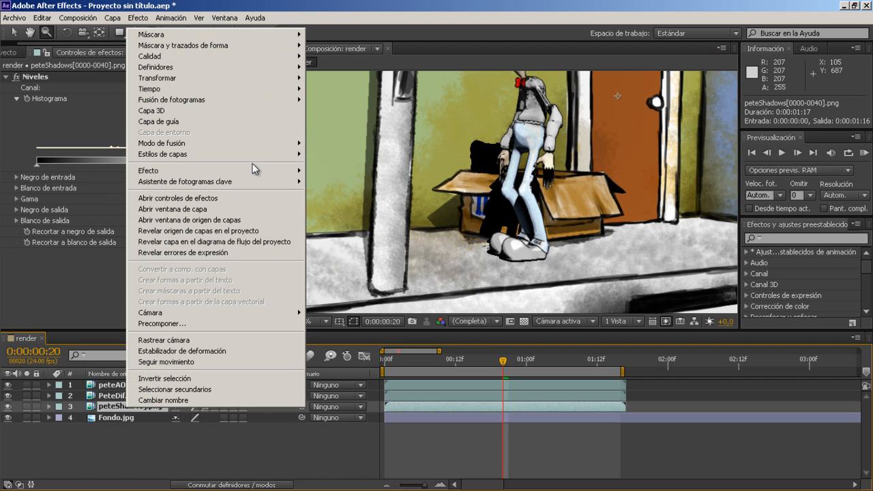
mouse_move(254, 175)
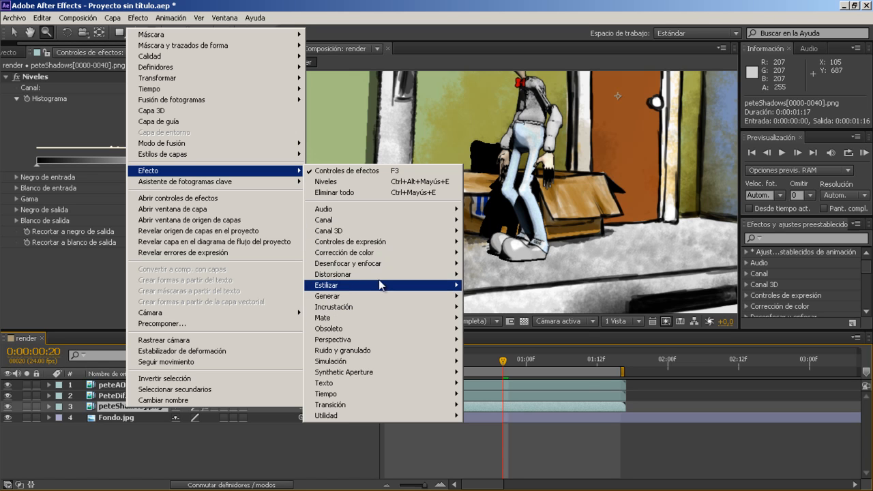
mouse_move(387, 269)
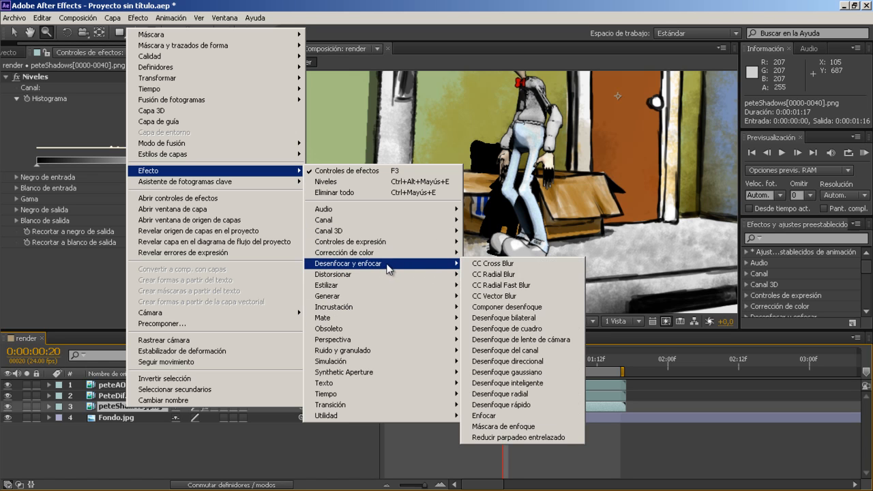
click(514, 404)
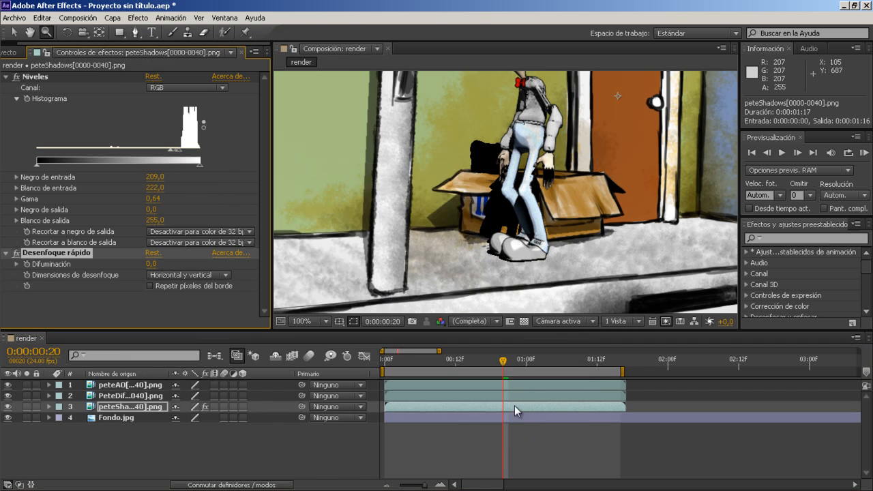
click(151, 264)
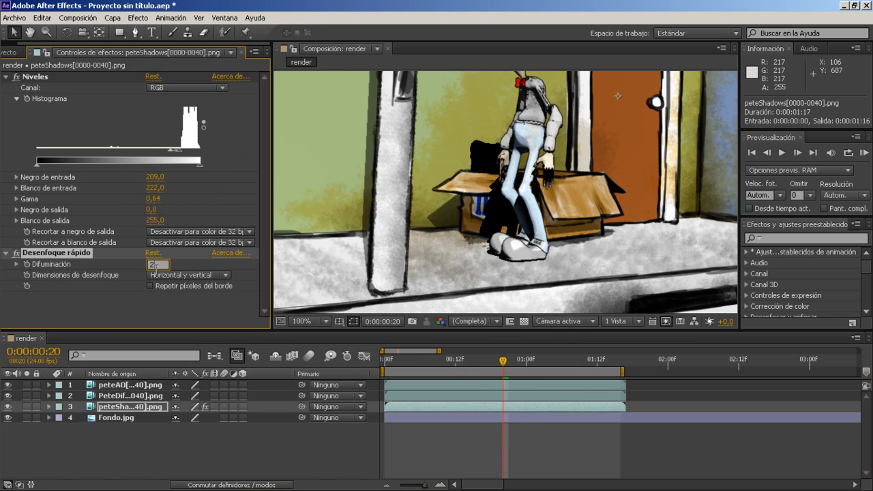
key(Return)
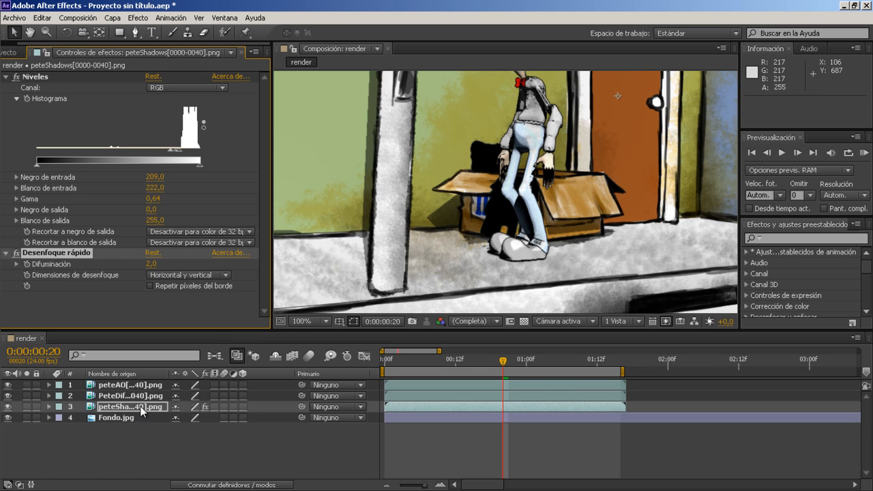
Step: Compare frame 15 with the peteShadows layer hidden and shown to examine the blurred shadow
drag(502, 367, 476, 363)
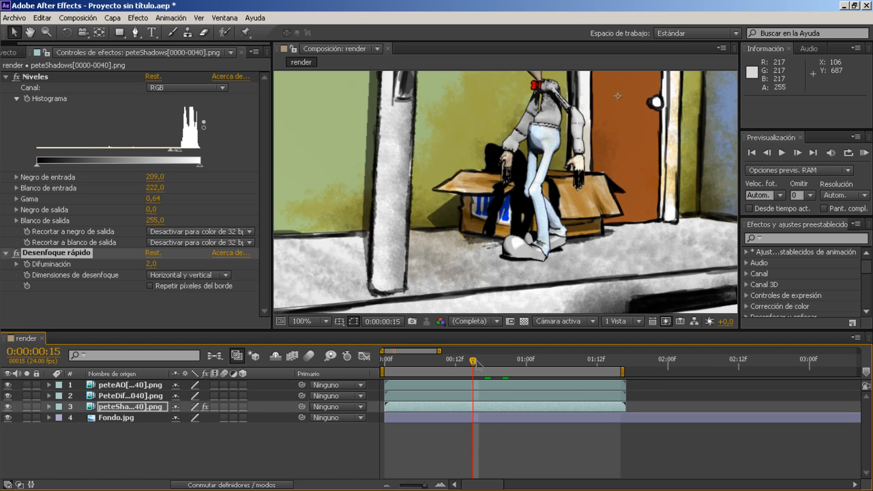
click(8, 407)
click(8, 407)
click(9, 408)
click(8, 407)
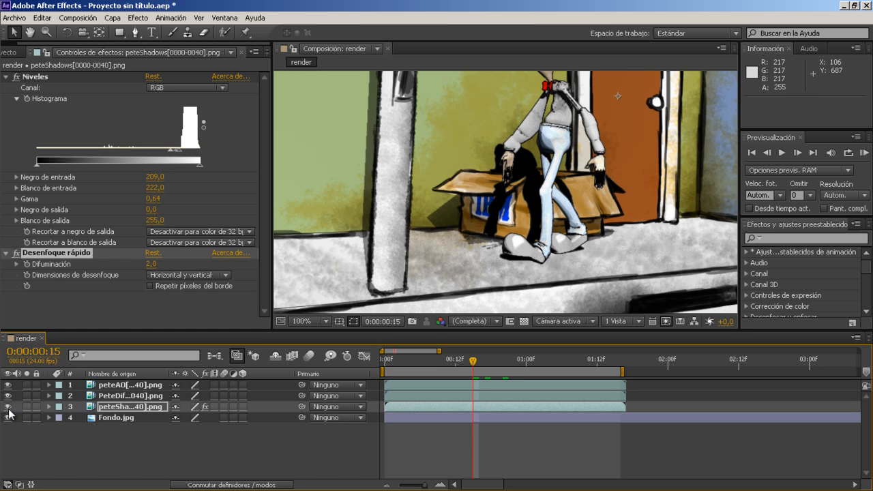
click(9, 407)
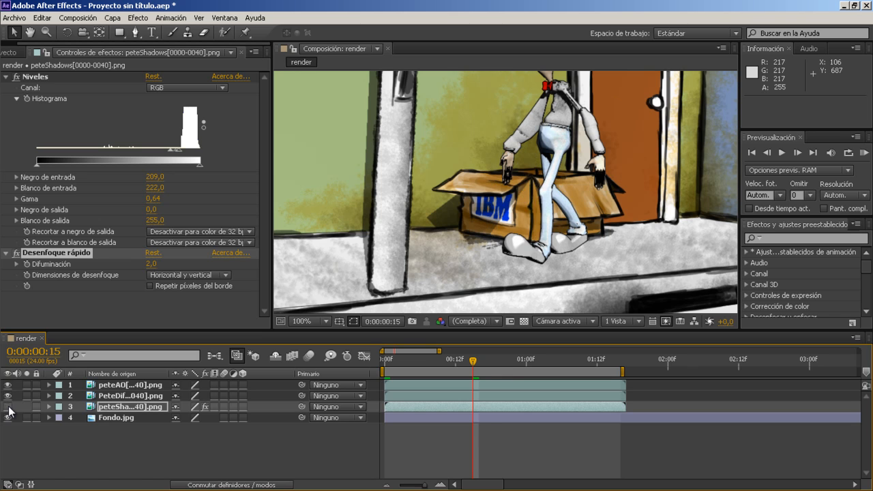
click(8, 407)
click(8, 407)
click(7, 408)
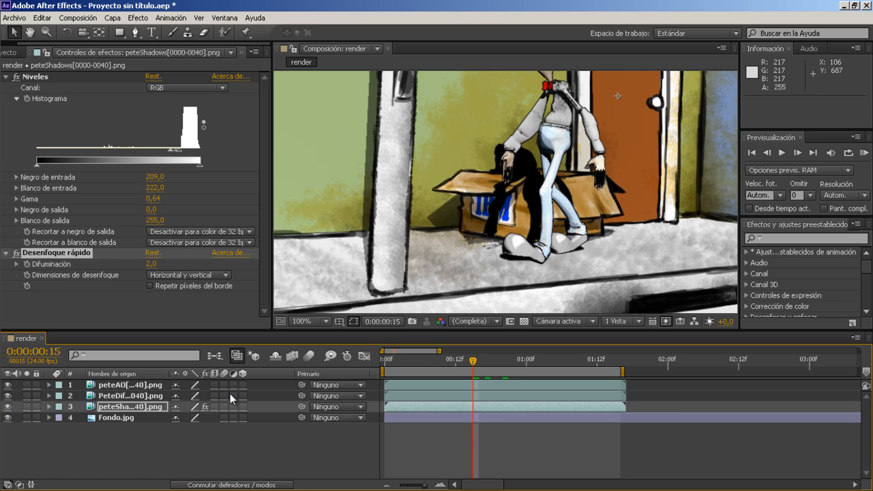
Step: Set the peteShadows layer's opacity to 75%
click(161, 406)
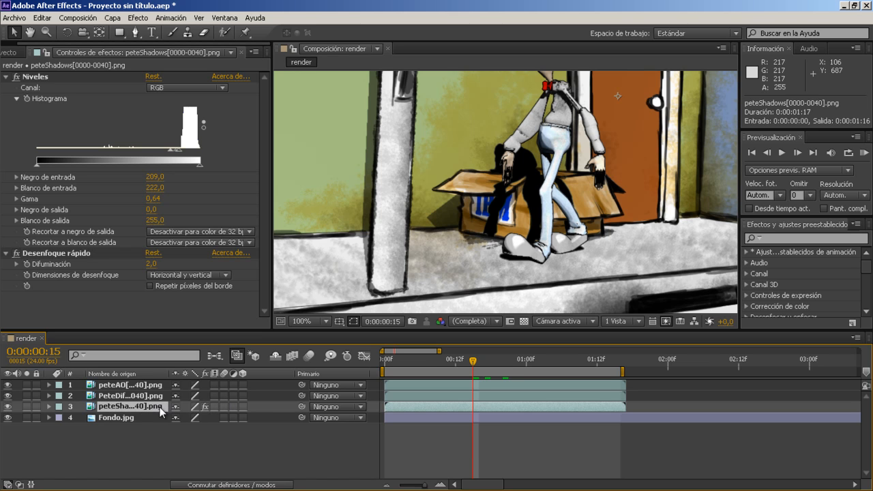
click(47, 407)
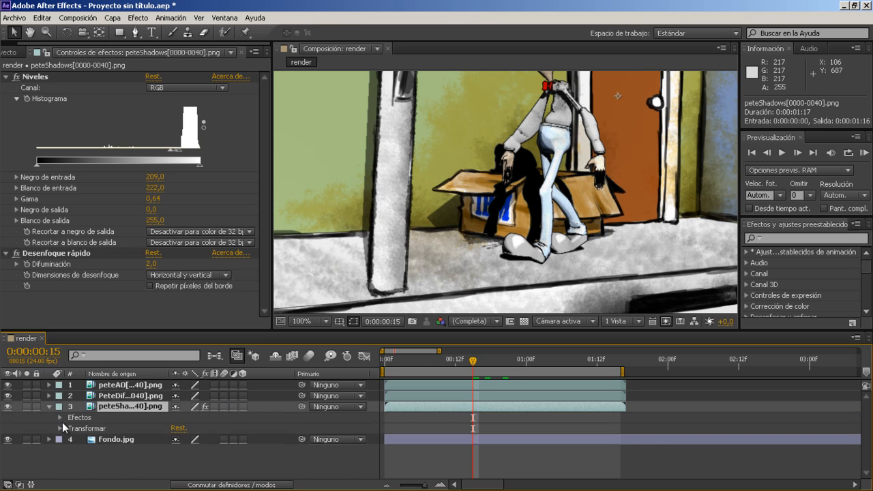
click(59, 428)
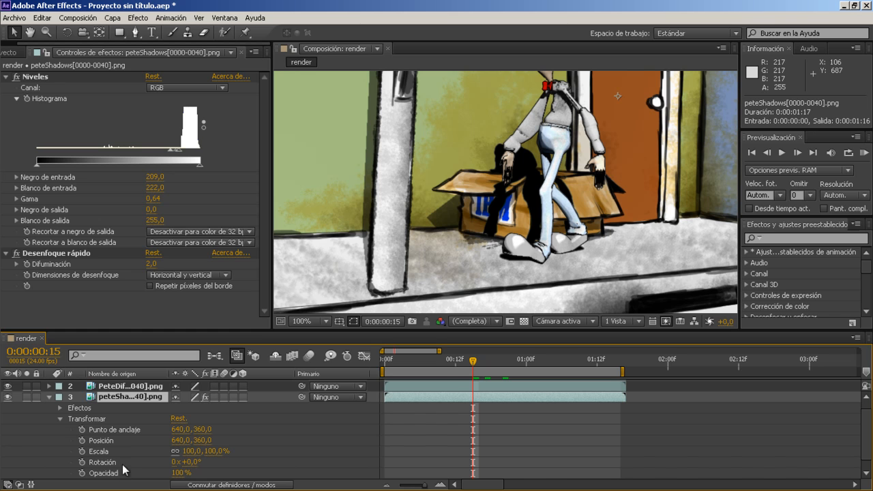
click(181, 473)
text(75)
key(Return)
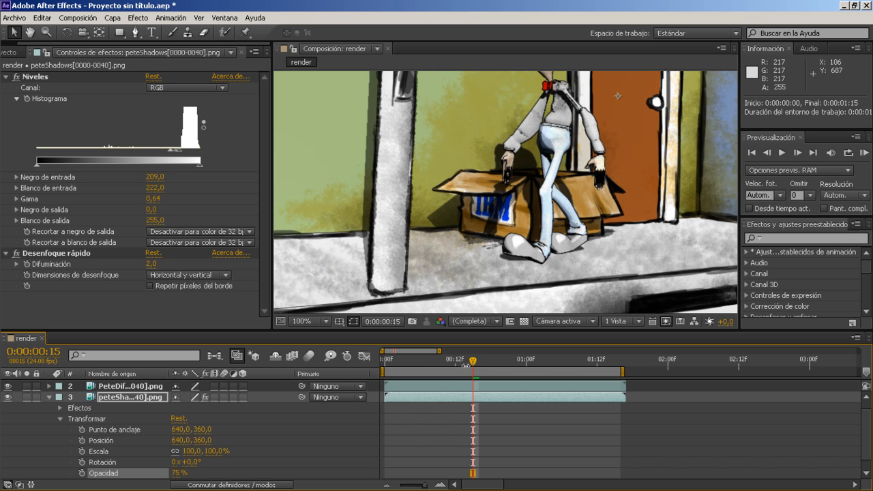
Step: Return to the first frame and set Desenfoque rápido's Difuminación to 3 on the peteShadows layer
drag(468, 367, 375, 345)
click(151, 265)
text(3)
key(Return)
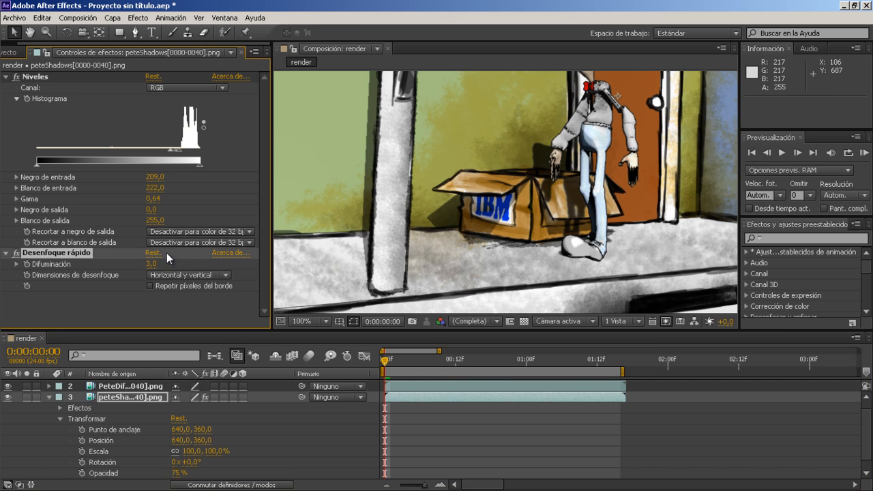
click(50, 396)
Step: Add a new mask to the peteShadows layer and lower its two upper corners so it covers only the lower part of the scene
right_click(123, 405)
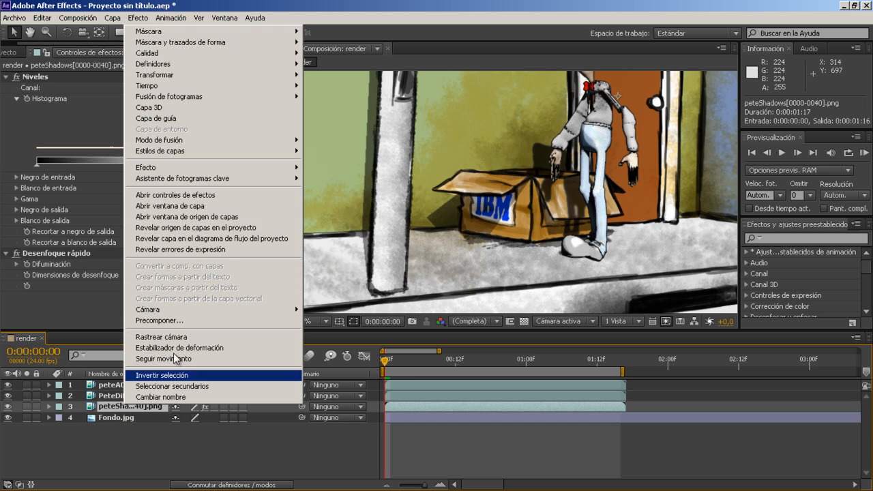
mouse_move(269, 32)
click(333, 31)
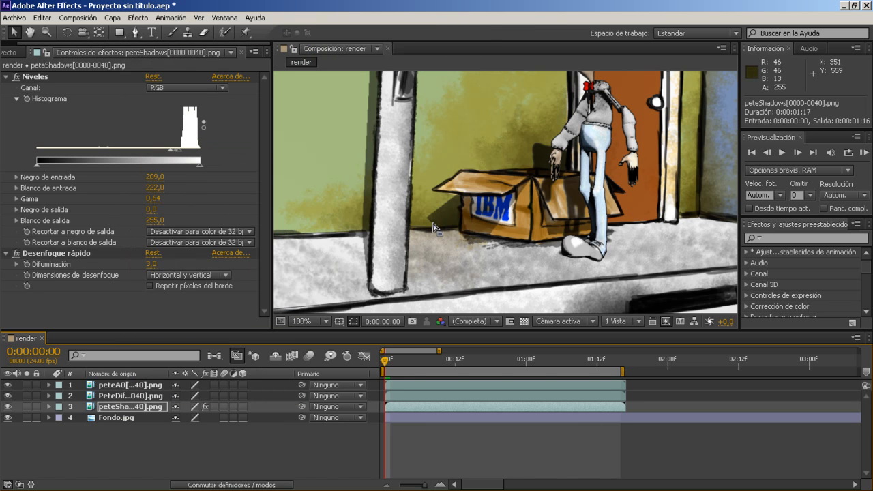
scroll(433, 226, down, 1)
key(space)
drag(525, 160, 469, 210)
drag(300, 80, 302, 222)
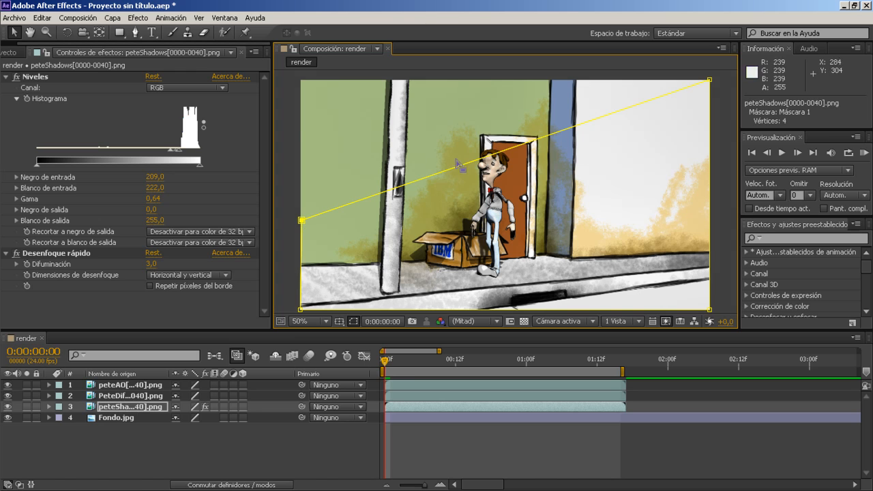
drag(709, 80, 710, 199)
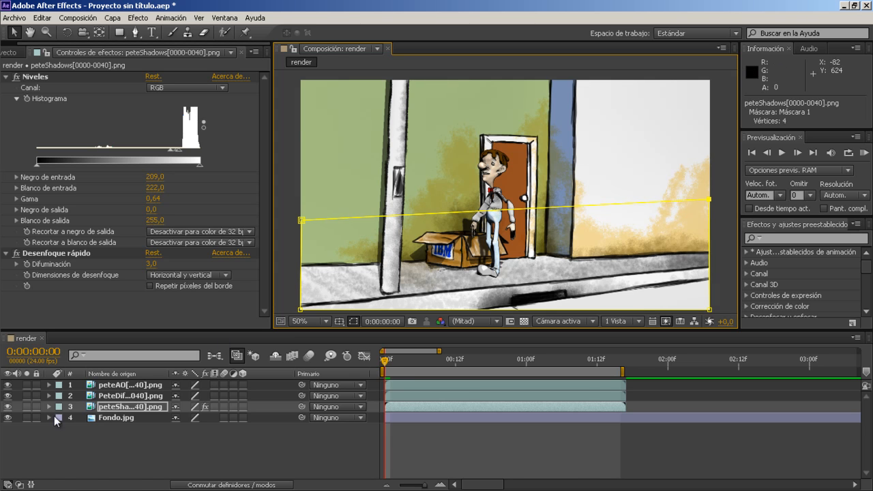
Step: Reveal the feather, opacity and expansion properties of Máscara 1 on the peteShadows layer
click(50, 407)
click(60, 418)
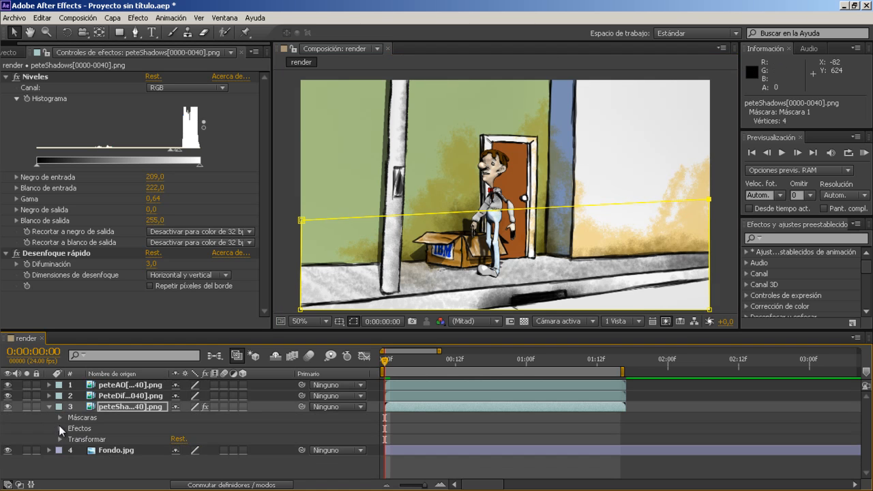
click(61, 417)
click(71, 429)
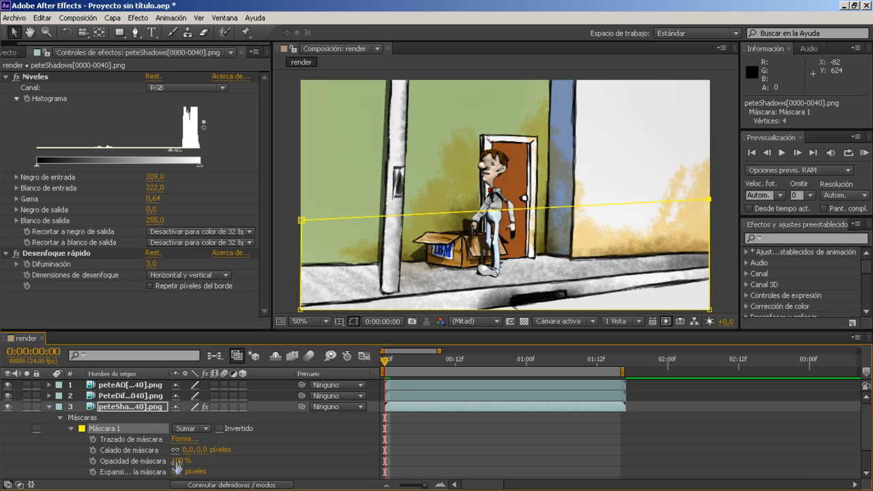
Step: Try a feather of 246 pixels on Máscara 1, bring it back to 0, and try a large mask expansion
drag(186, 453, 220, 442)
drag(282, 430, 391, 411)
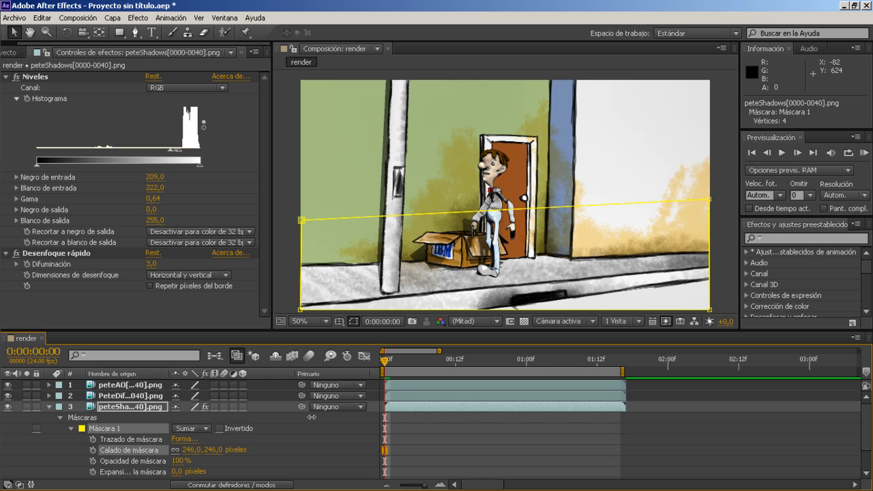
drag(289, 417, 118, 421)
drag(178, 472, 245, 453)
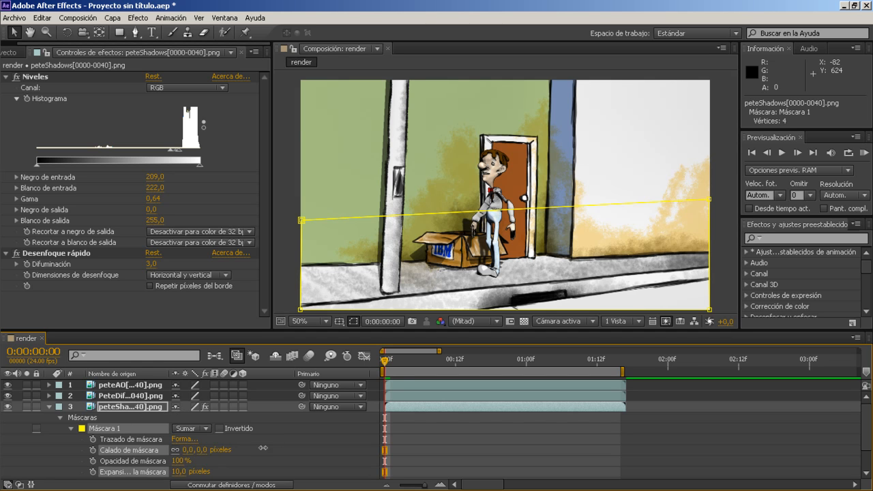
drag(397, 404, 397, 404)
Step: Lower the mask's upper-left corner to the sidewalk's edge and set both the mask expansion and feather to 51 pixels
drag(302, 221, 302, 267)
drag(182, 472, 118, 464)
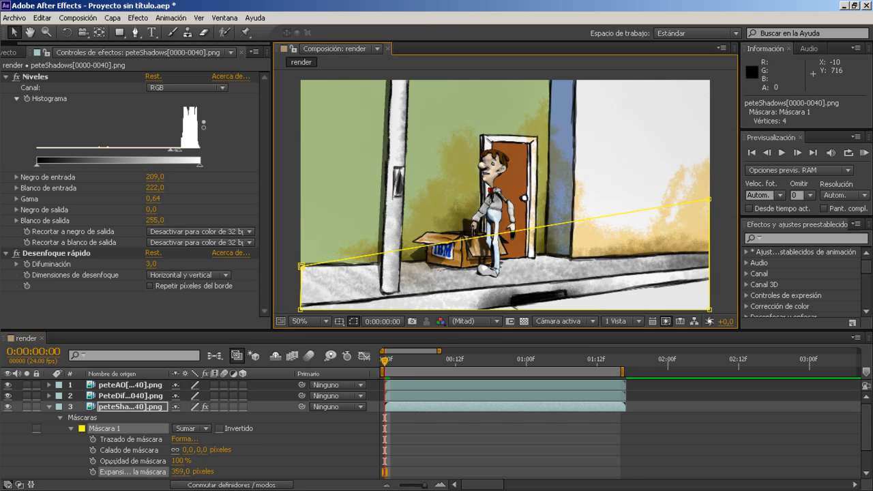
drag(10, 450, 85, 450)
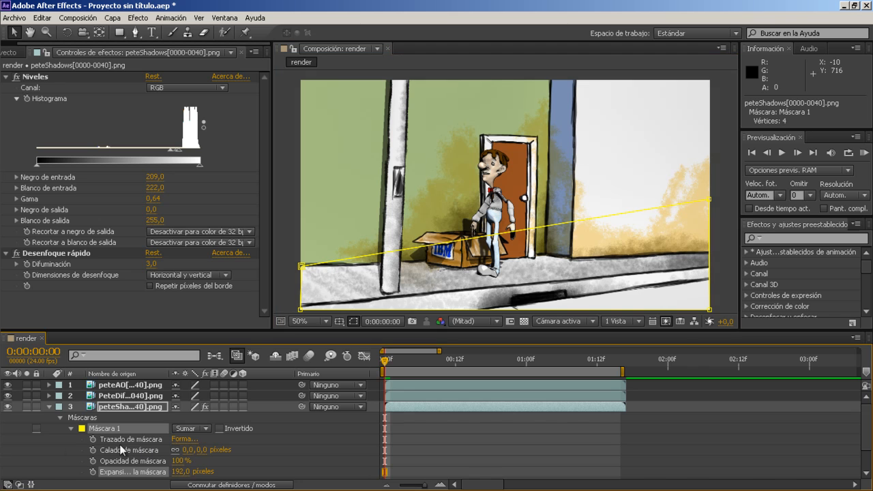
drag(152, 463, 72, 452)
drag(185, 452, 212, 442)
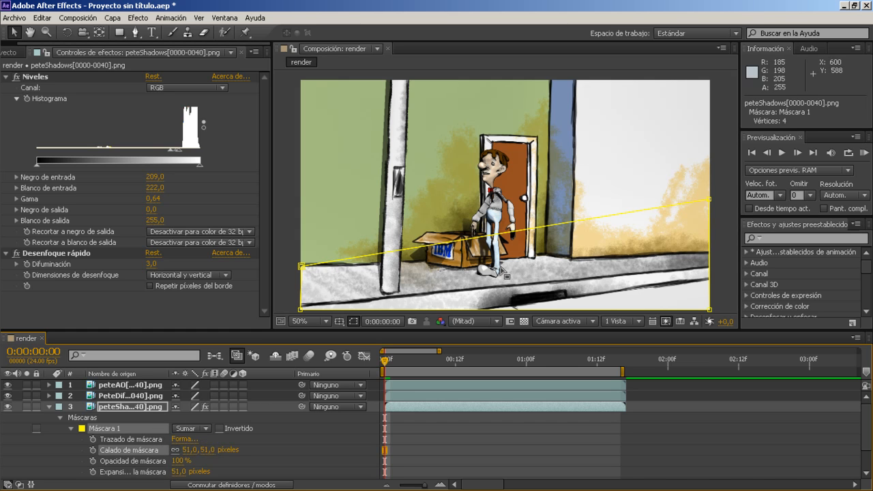
Step: Set Máscara 1's feather to 110 pixels and its expansion to 20 pixels, and check the shadow on other frames
drag(385, 361, 425, 365)
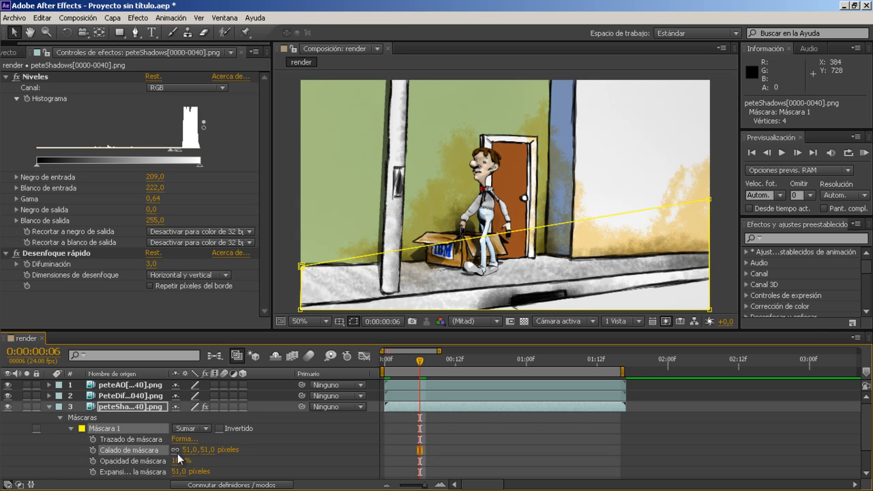
drag(188, 450, 232, 434)
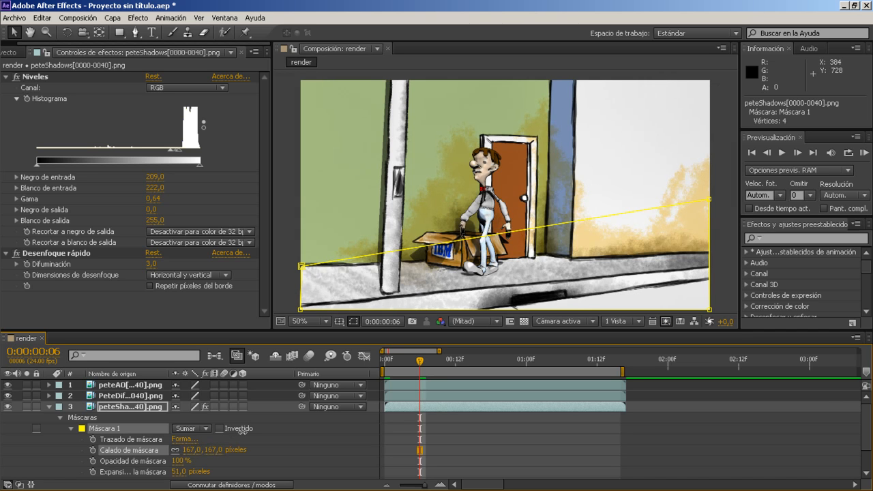
drag(184, 470, 159, 445)
drag(180, 474, 162, 457)
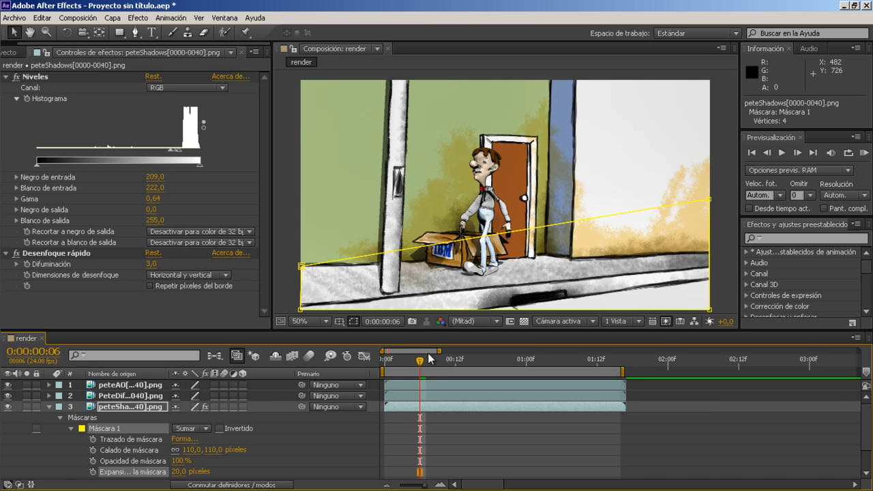
drag(429, 367, 588, 353)
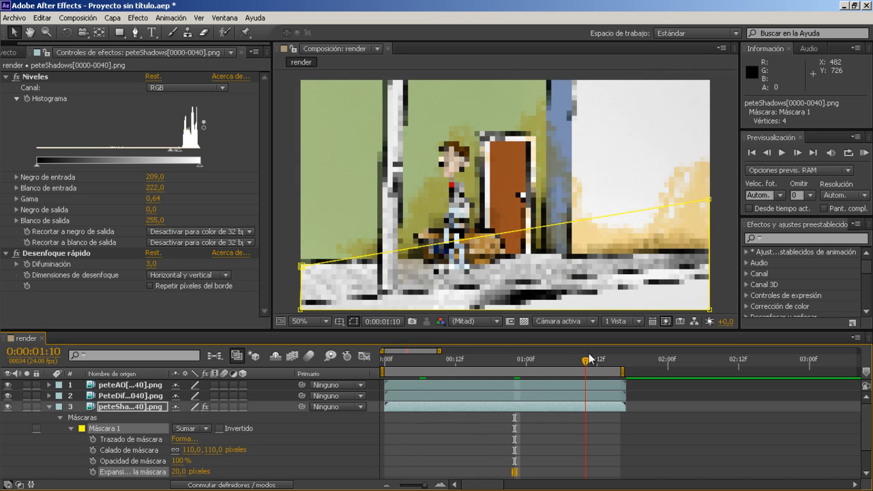
click(48, 409)
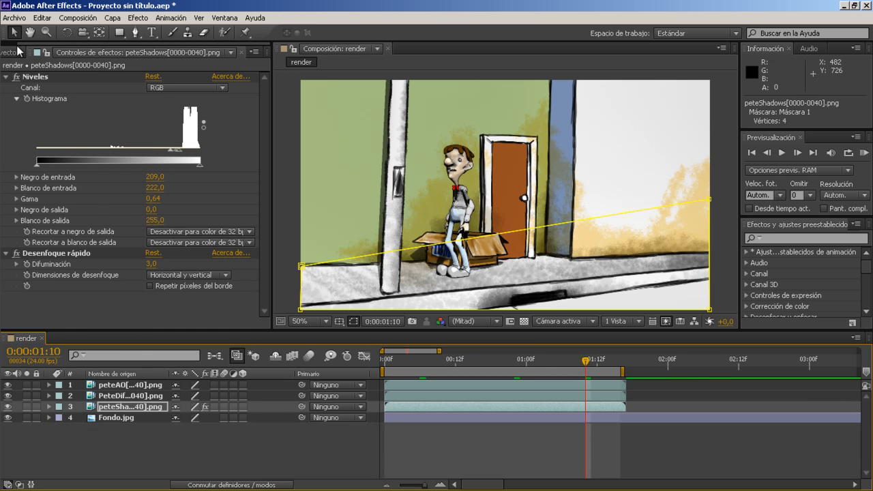
Step: Import the GeneralAO PNG sequence from the renderoutput folder and place it in the timeline directly above Fondo.jpg
click(17, 53)
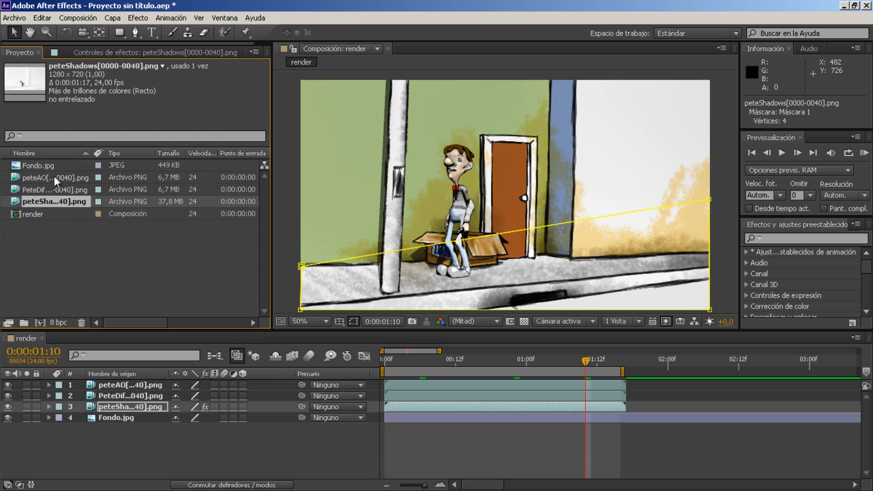
double_click(81, 264)
click(261, 51)
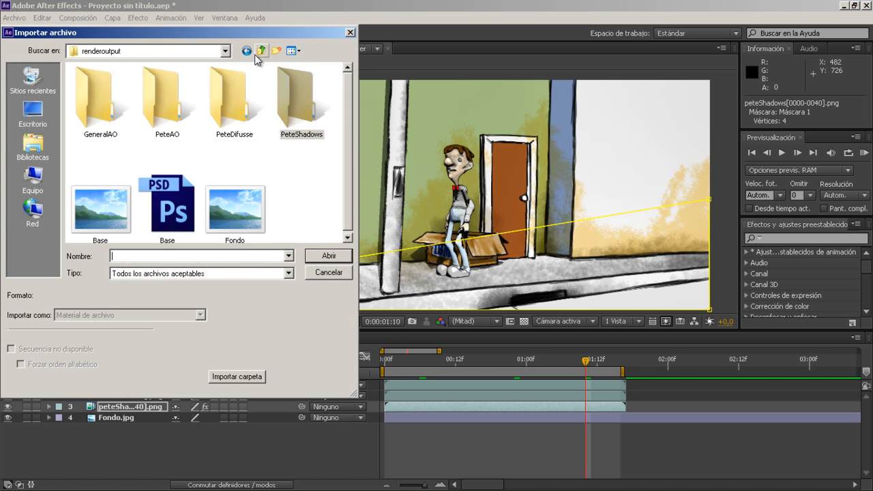
click(109, 98)
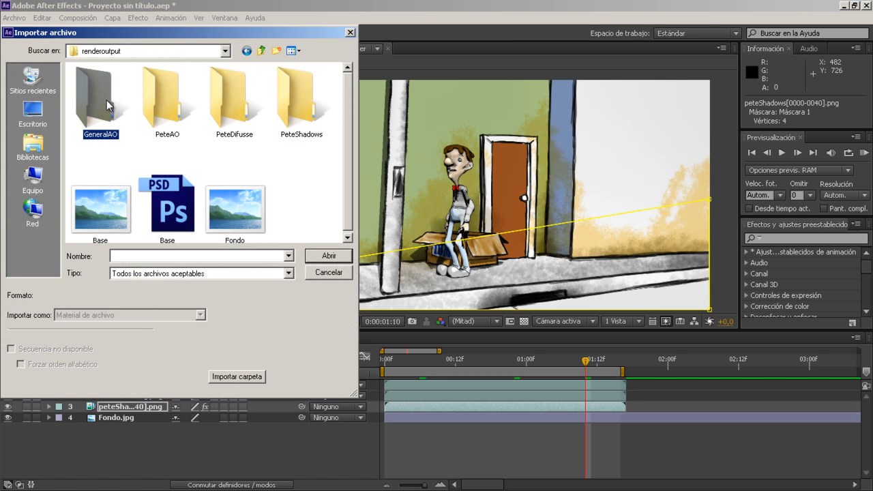
double_click(107, 103)
click(108, 102)
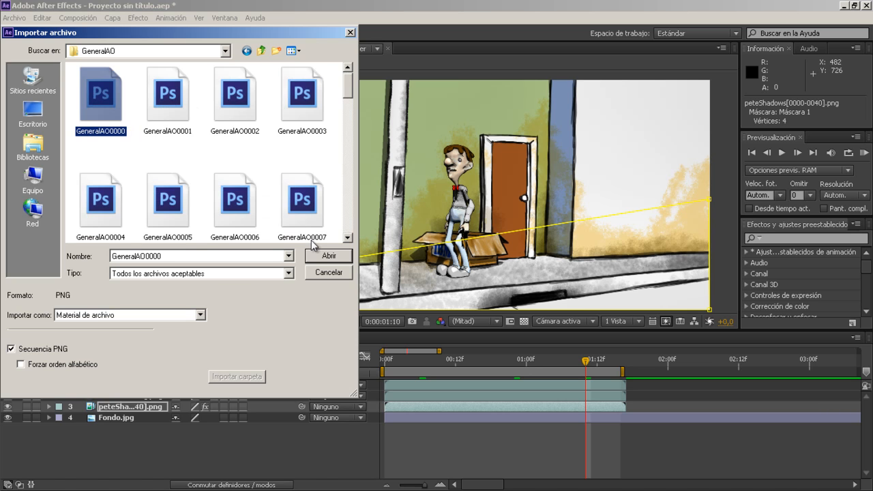
click(317, 257)
drag(50, 175, 60, 412)
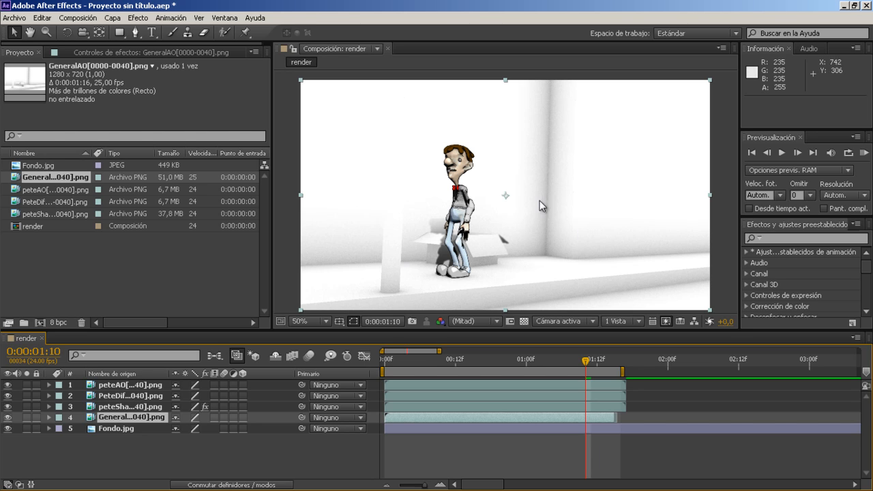
Step: Interpret the GeneralAO footage at 24 frames per second and extend its layer to match the other passes' length
right_click(180, 180)
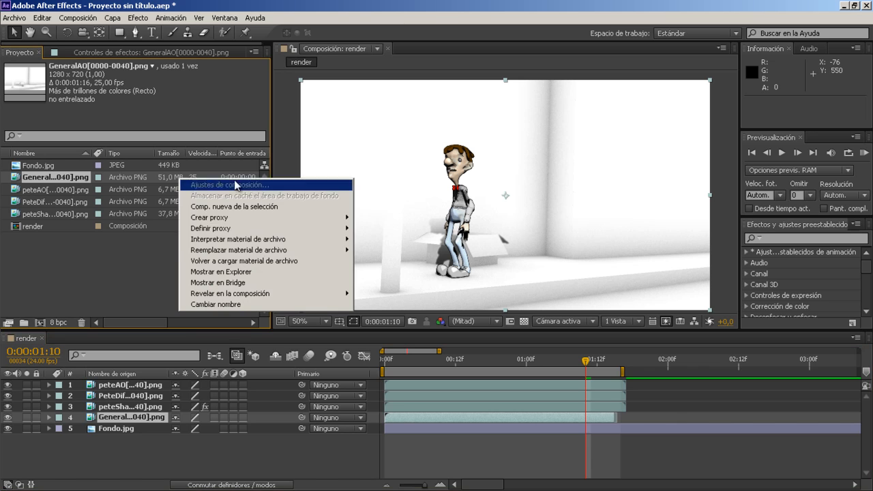
mouse_move(298, 244)
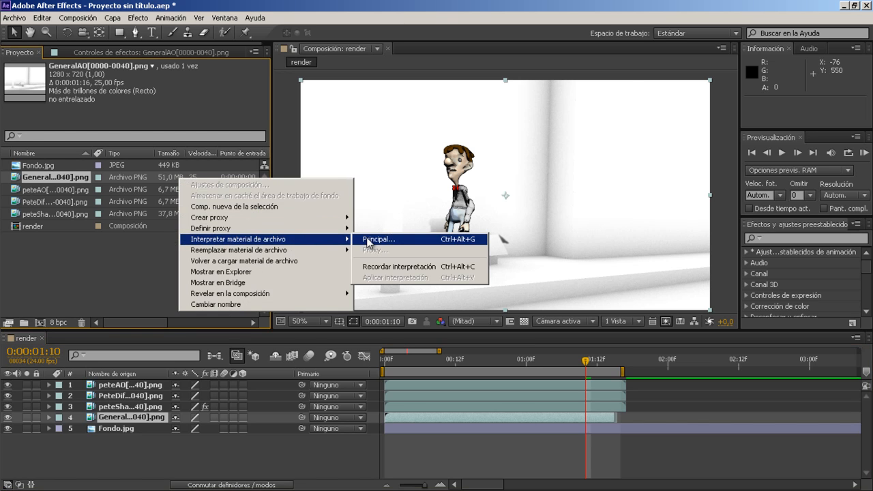
click(372, 240)
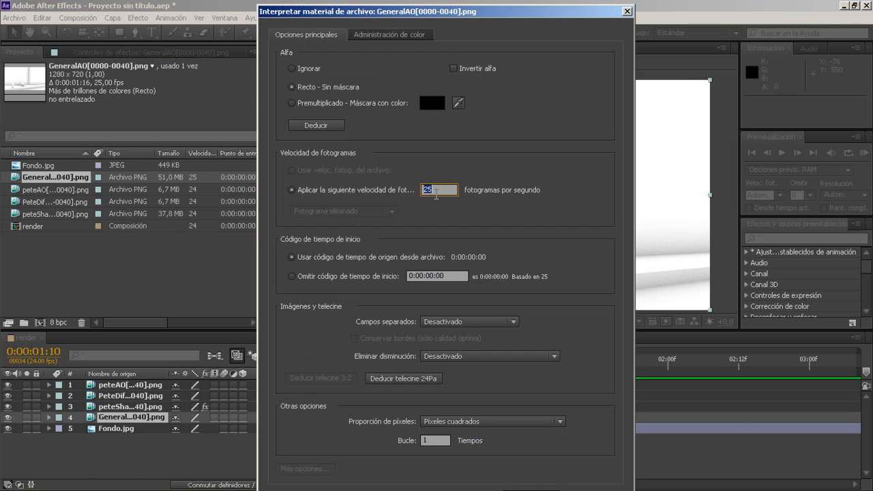
key(Return)
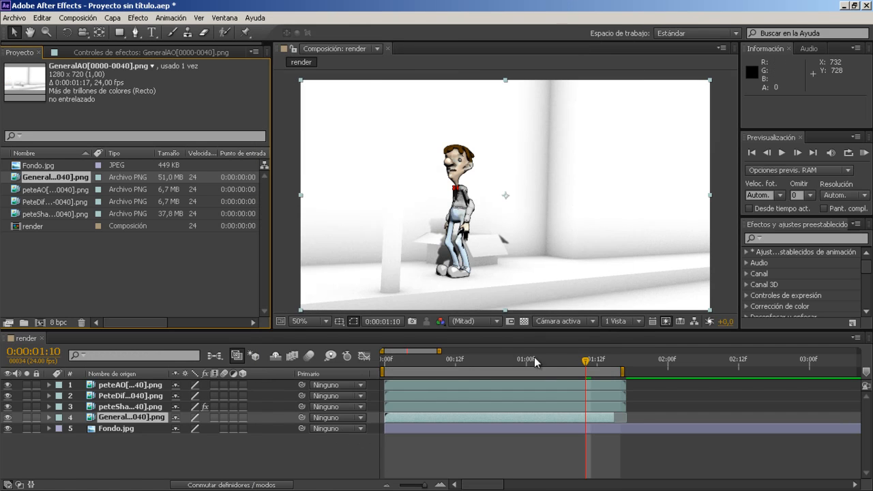
drag(613, 415, 642, 417)
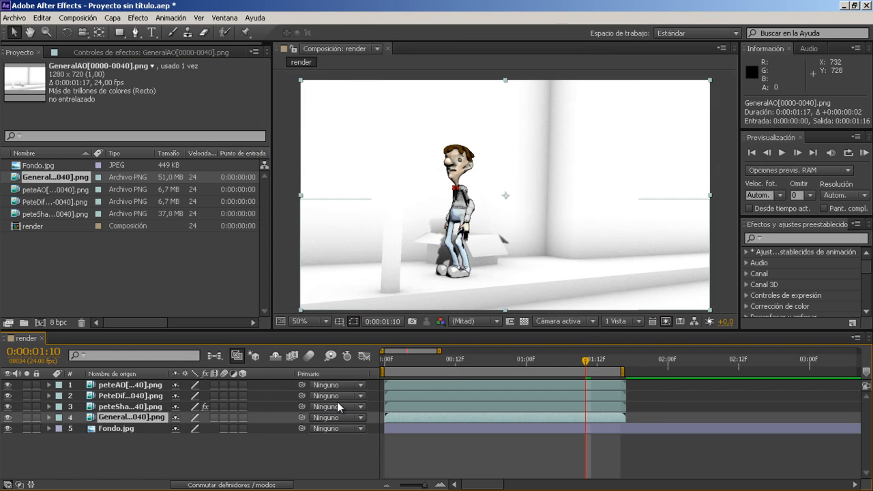
Step: Set the GeneralAO layer's blending mode to Multiplicar
right_click(146, 417)
mouse_move(271, 156)
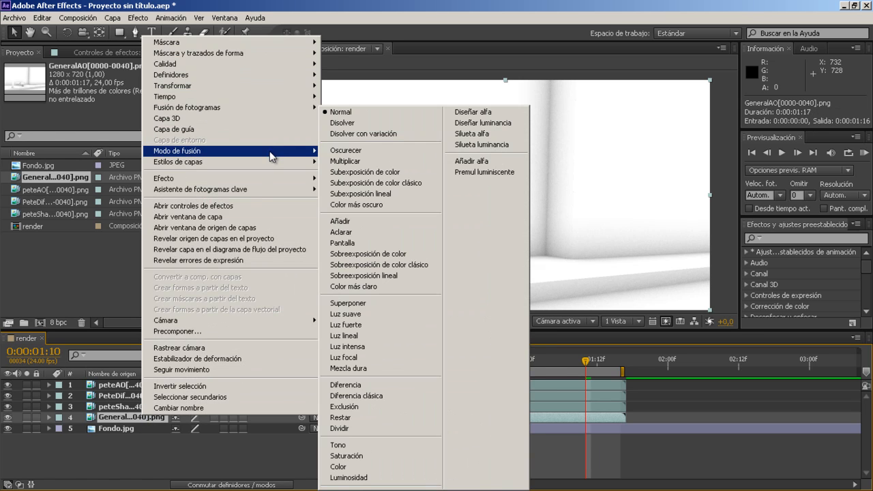
click(348, 161)
Step: Compare the scene with and without the GeneralAO layer and the Fondo.jpg background by toggling their visibility
click(8, 418)
click(9, 417)
click(7, 419)
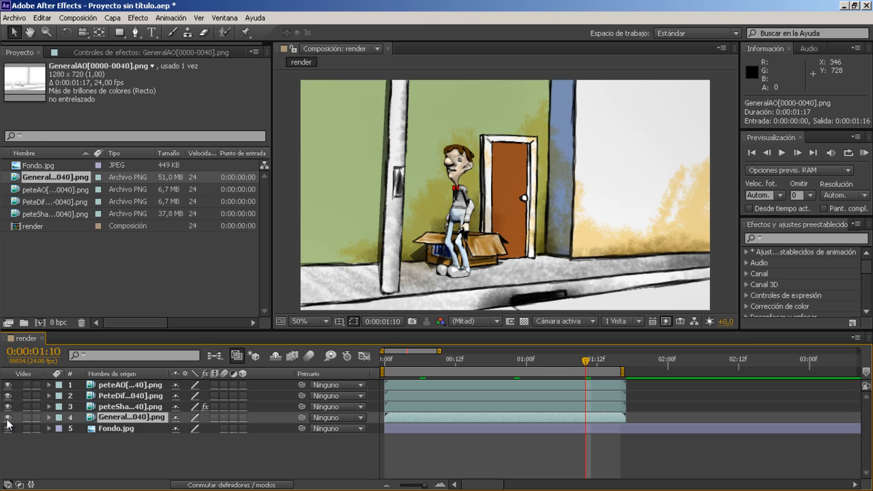
click(7, 418)
click(8, 418)
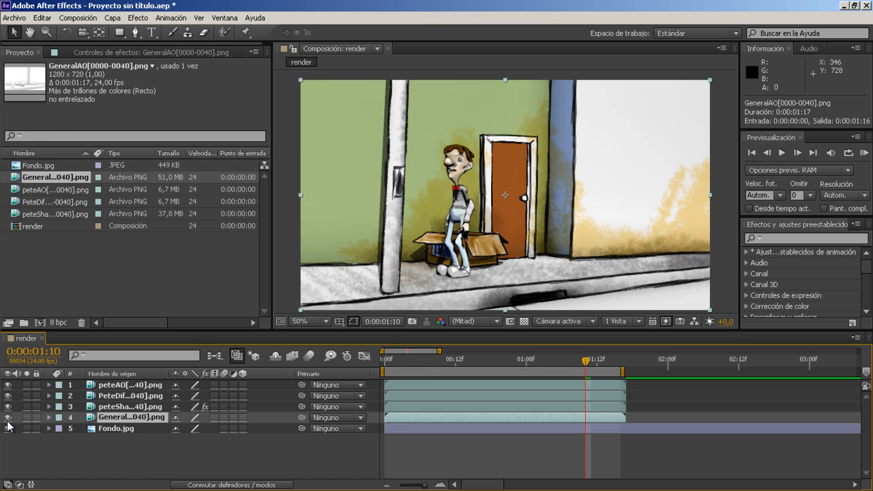
click(8, 428)
click(8, 428)
click(8, 418)
click(8, 418)
Step: Duplicate the GeneralAO layer to strengthen the ambient occlusion and compare the result with the copy hidden and shown
key(ctrl+d)
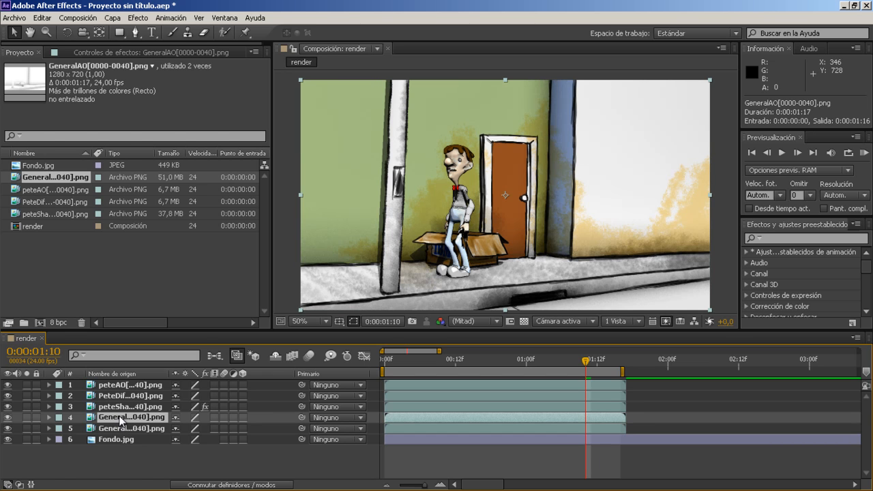
click(9, 416)
click(9, 418)
drag(436, 349, 418, 338)
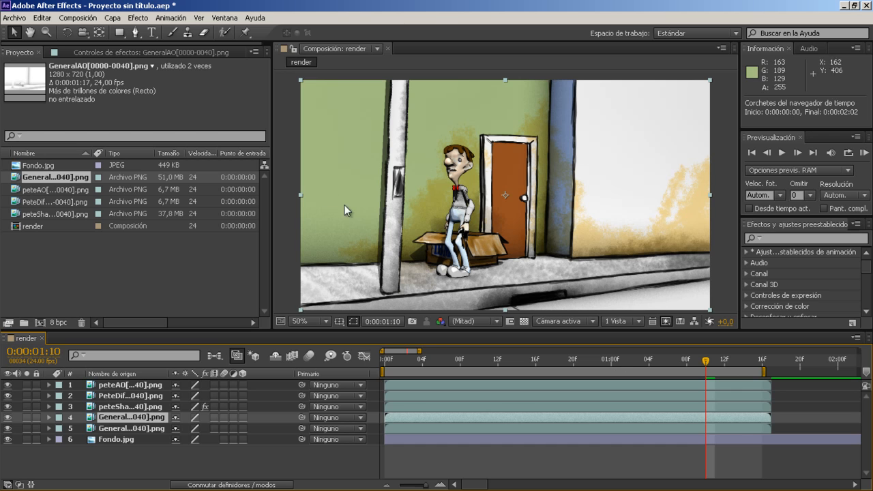
Step: Start saving the project and browse to the Documentos > Blackstone > modelado cuerpo > proyecto folder
click(20, 18)
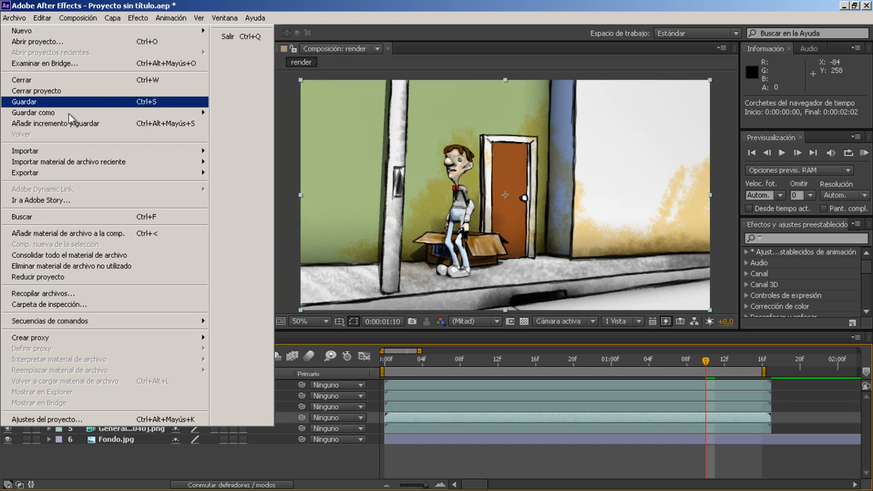
click(52, 102)
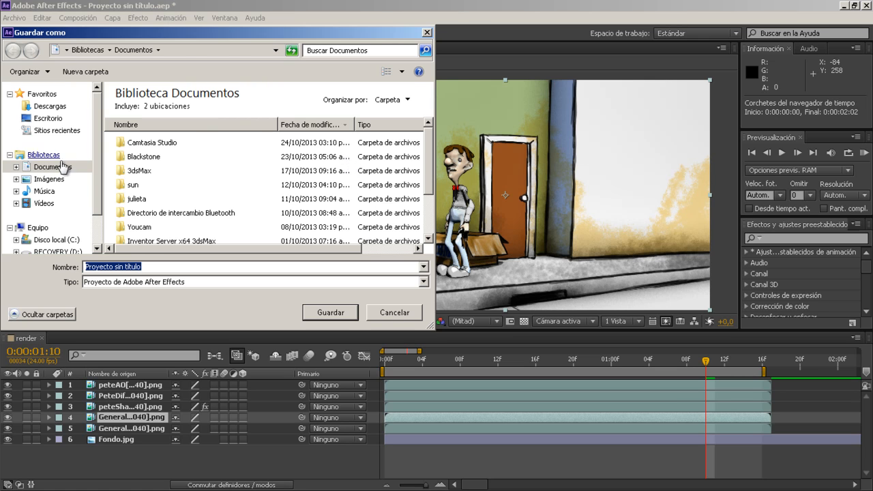
double_click(145, 156)
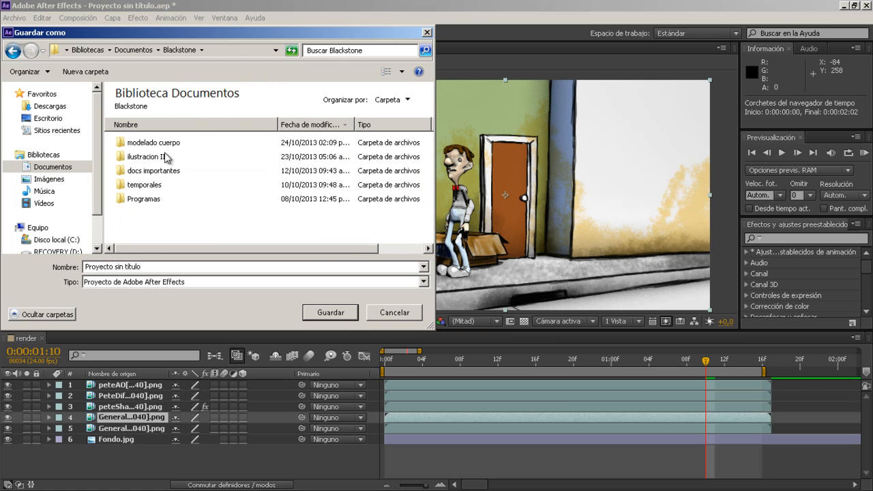
double_click(165, 144)
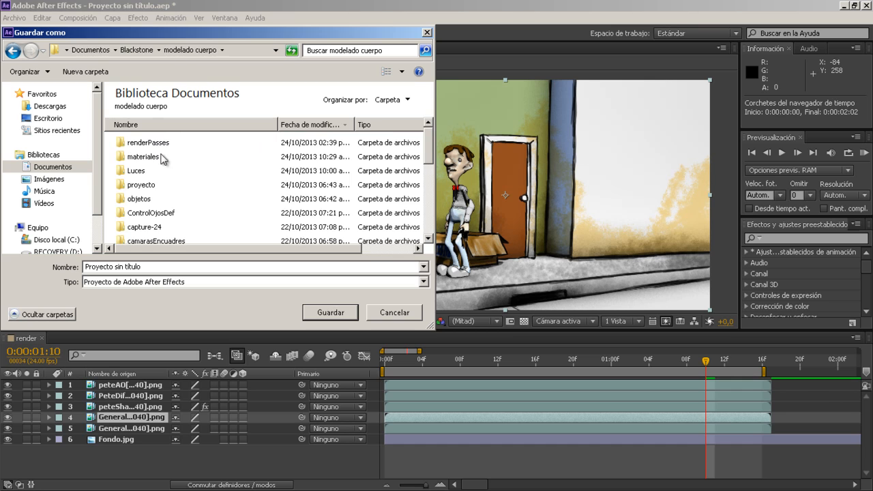
double_click(152, 189)
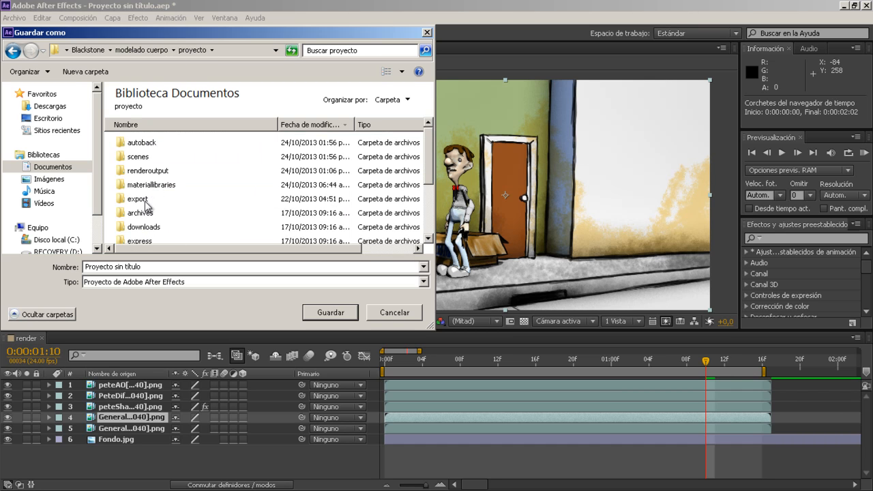
Step: Save the project in the scenes subfolder under the file name render
double_click(175, 172)
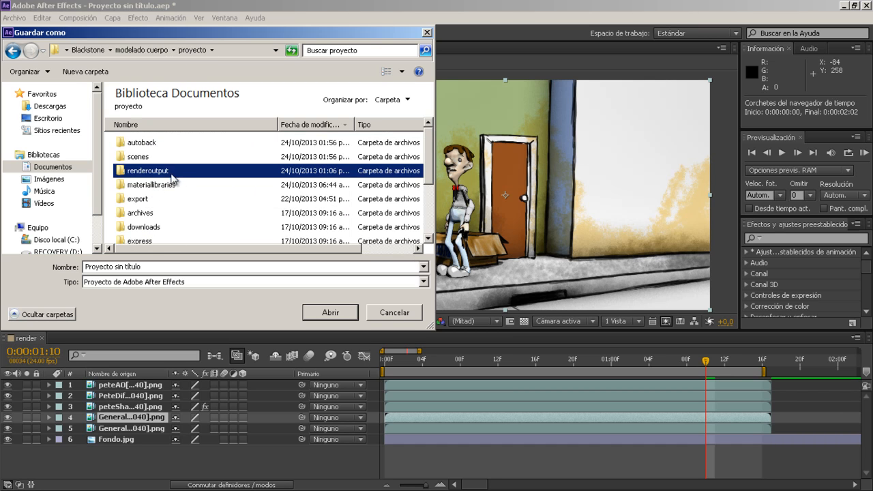
click(149, 50)
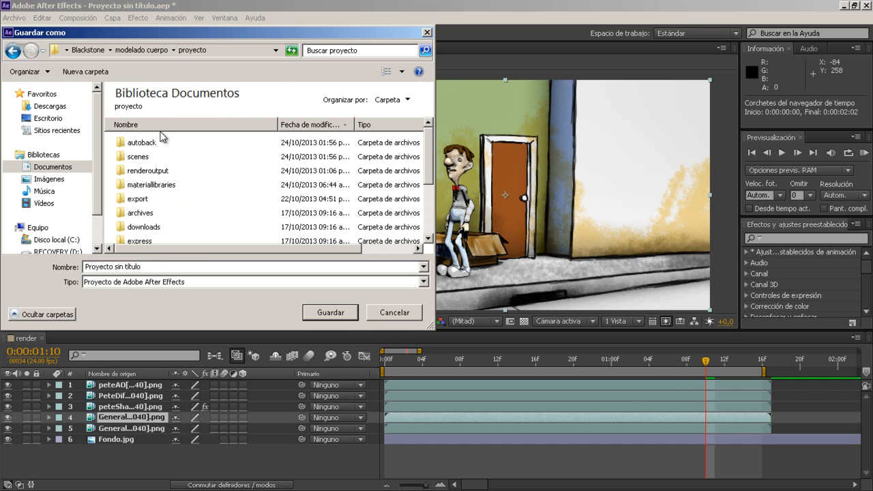
scroll(392, 160, down, 2)
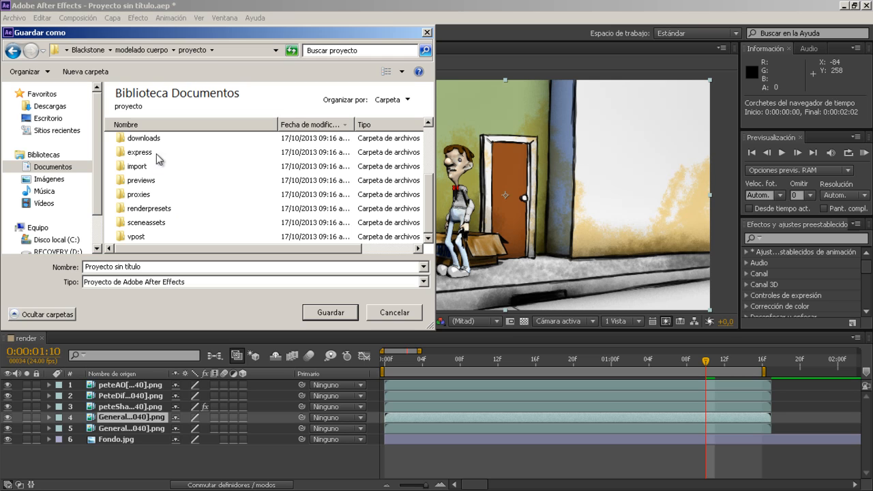
drag(431, 182, 432, 129)
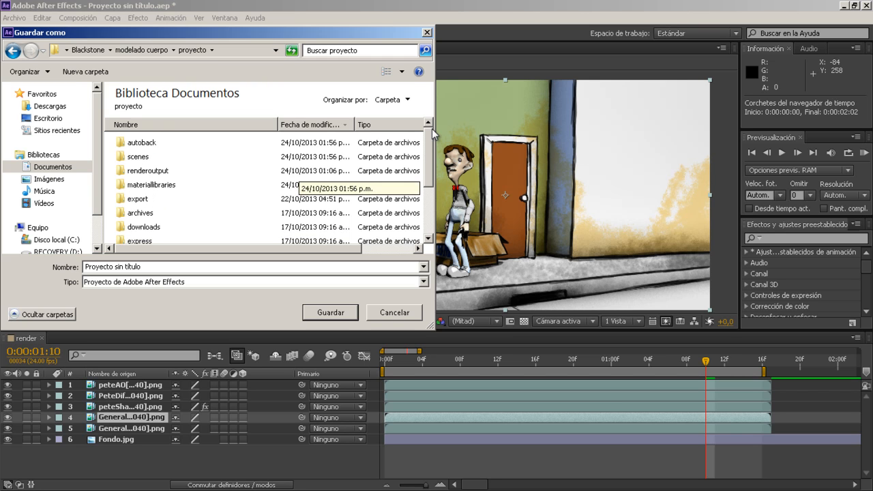
double_click(148, 157)
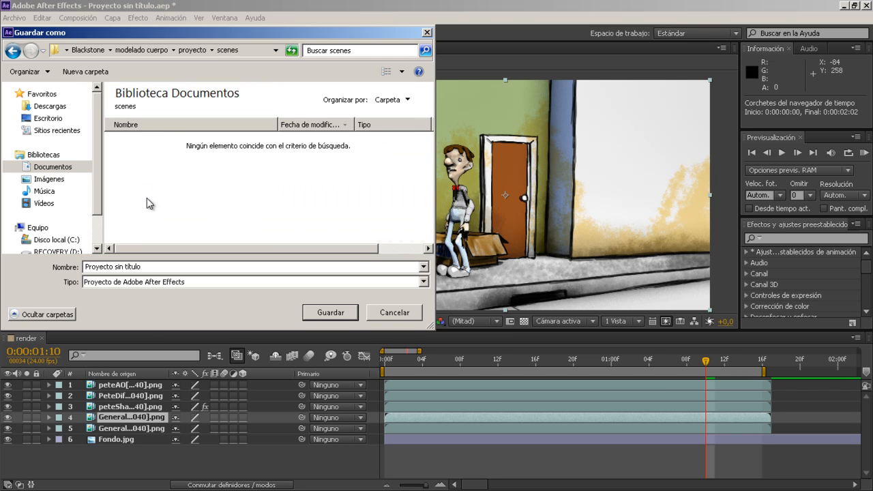
click(151, 268)
text(render)
click(338, 317)
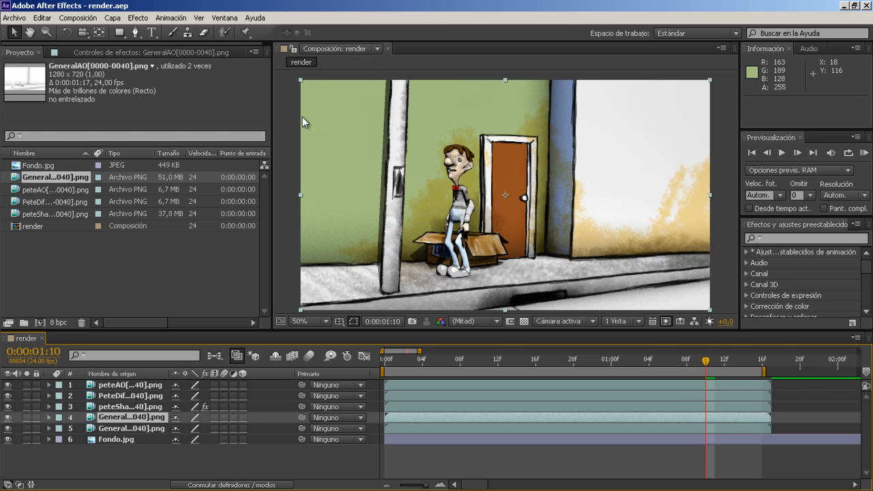
Step: Set up a pre-render of the composition with AVI output, named render, in the scenes folder
click(89, 18)
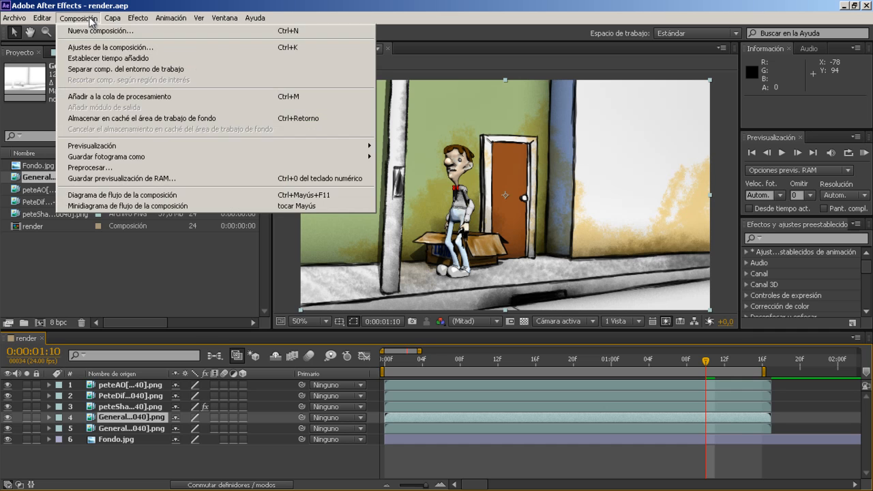
click(93, 170)
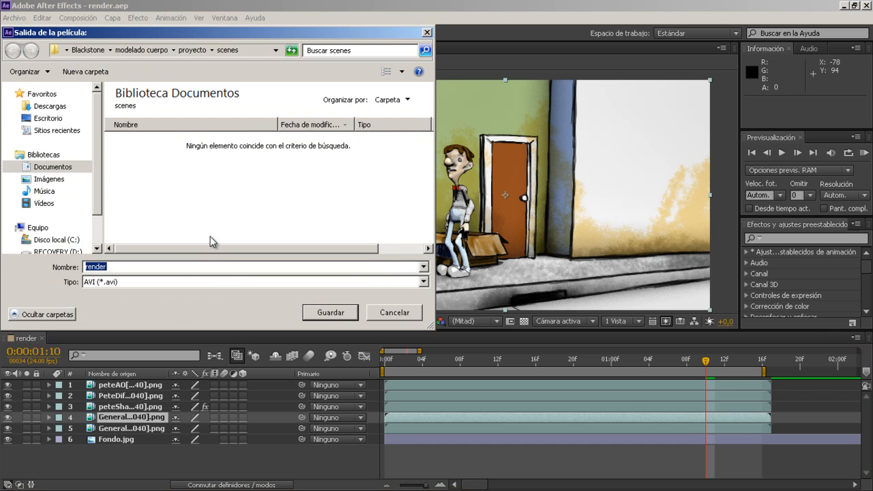
click(196, 281)
click(197, 281)
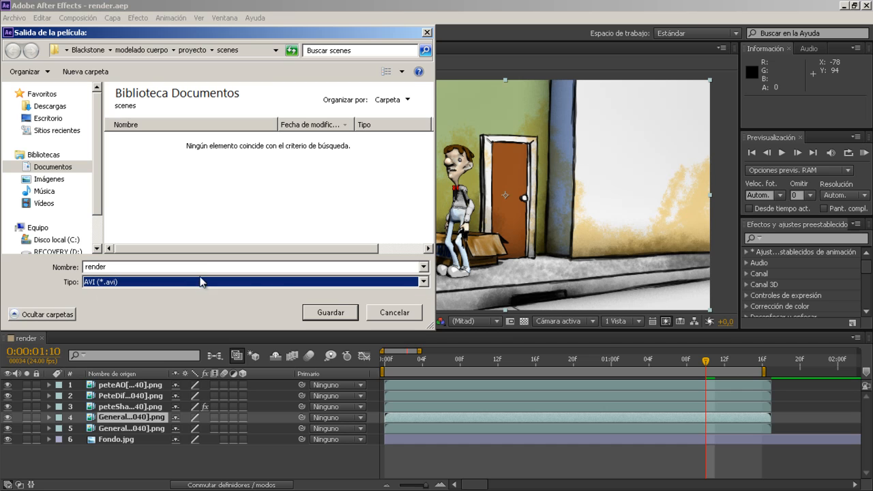
click(305, 308)
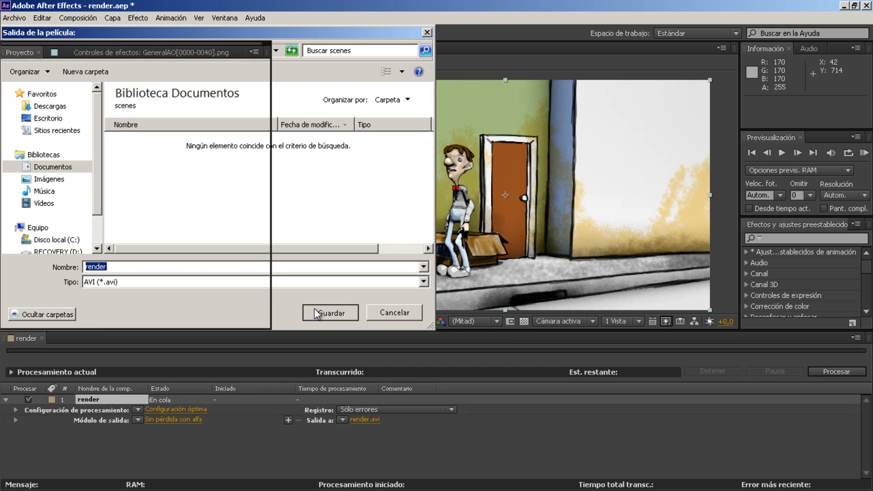
Step: Review the output module's available formats, keep AVI with RGB + Alfa channels, and render the queued composition
click(190, 420)
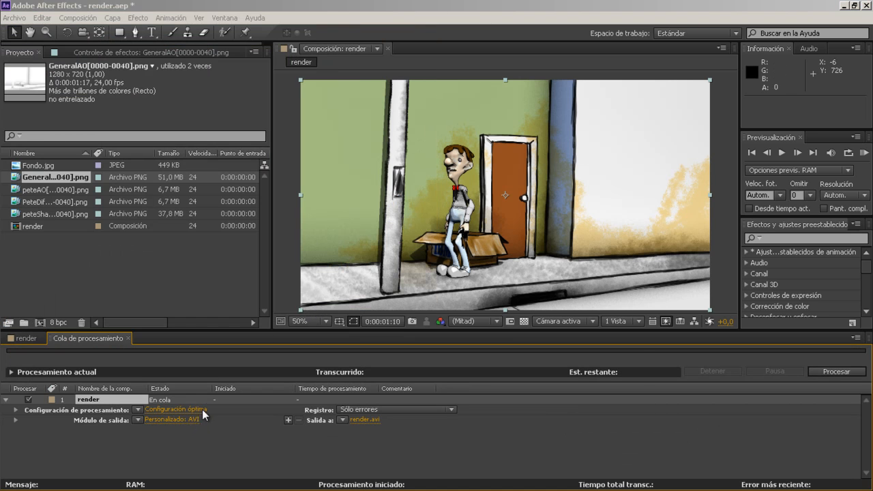
click(457, 94)
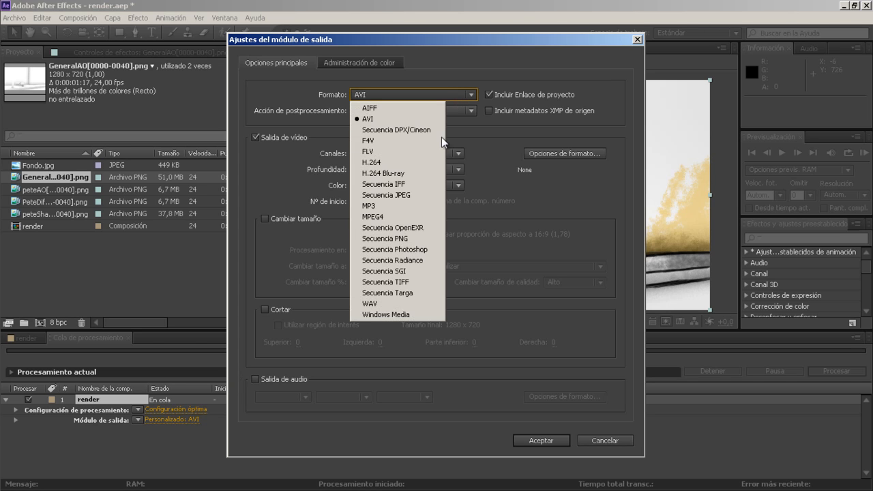
click(491, 185)
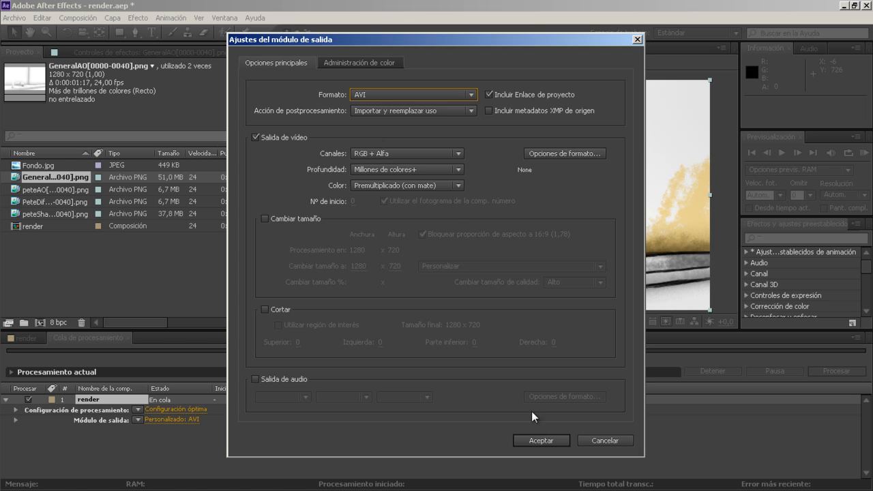
click(528, 441)
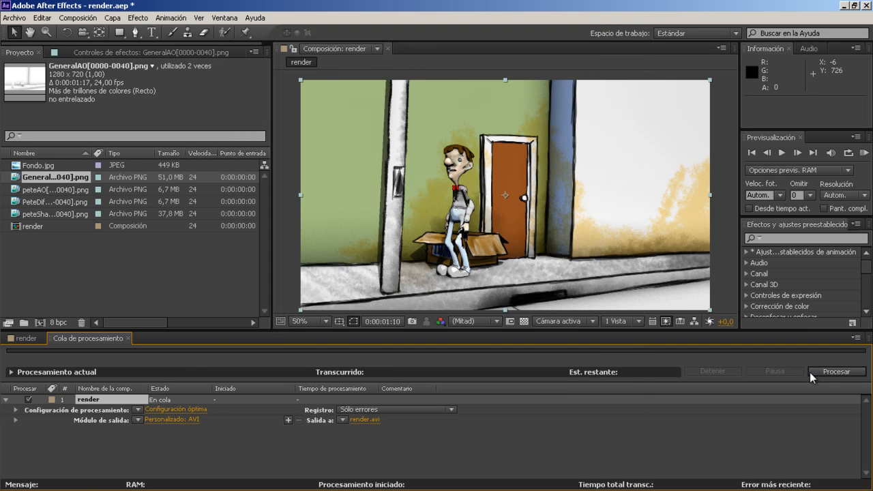
click(825, 372)
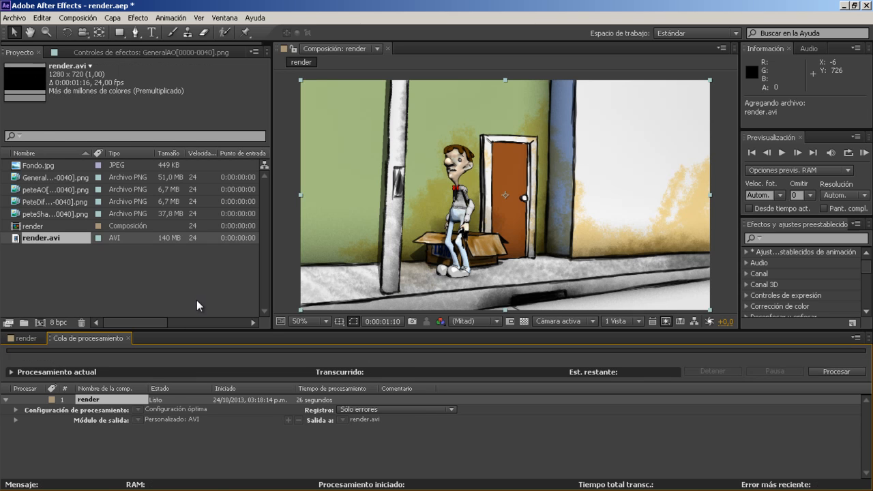
Step: Switch to the file explorer and browse to the scenes folder inside modelado cuerpo > proyecto
key(alt+Tab)
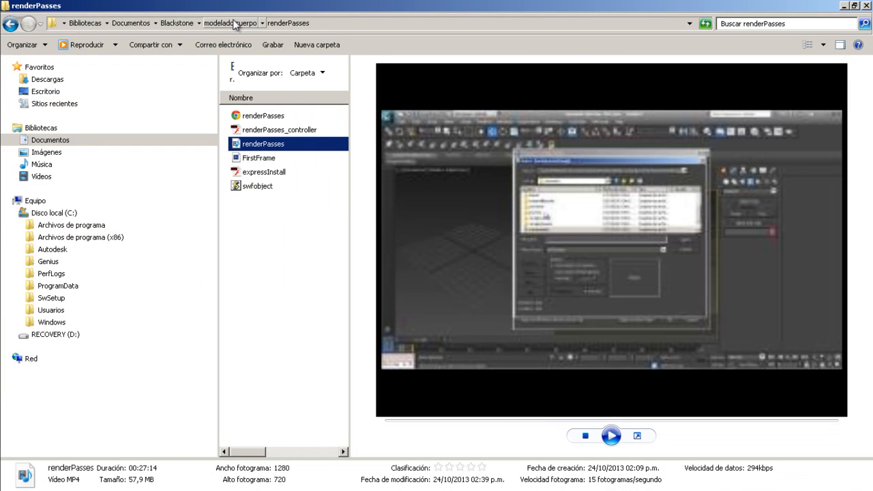
click(228, 25)
double_click(257, 158)
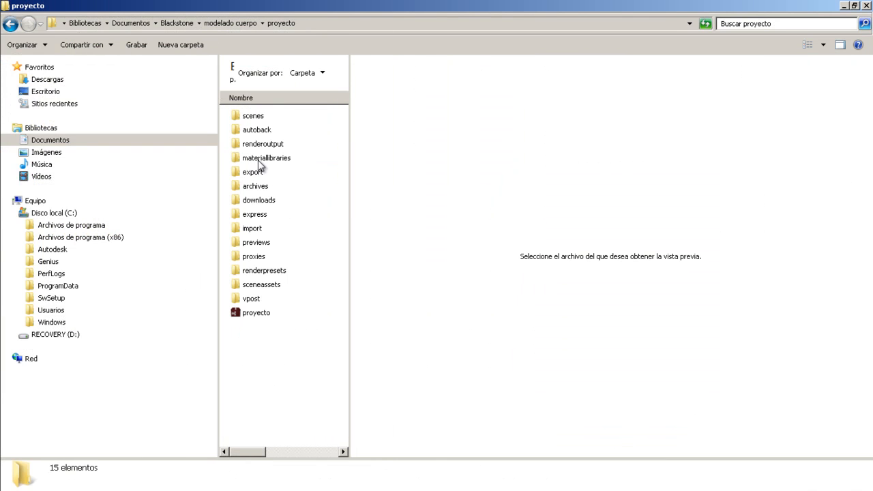
double_click(252, 118)
Step: Open the render AVI clip in VLC media player and review it with looping turned on, pausing it at the end
click(252, 117)
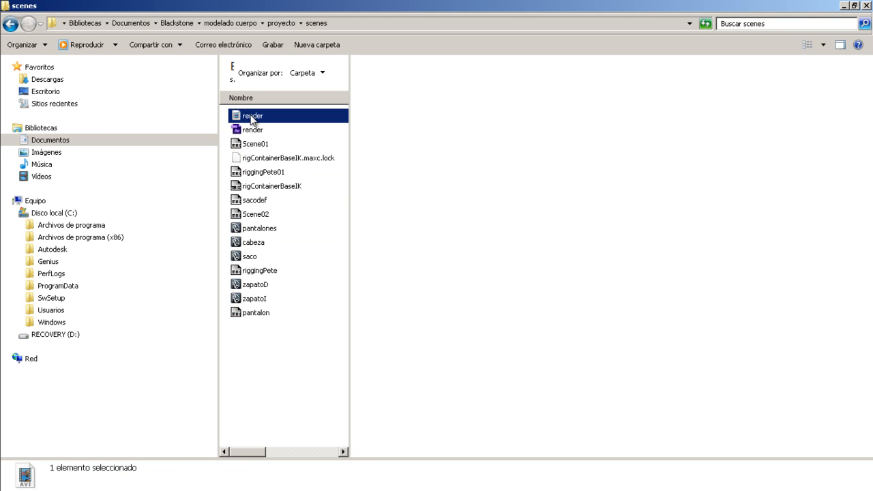
right_click(250, 116)
mouse_move(364, 141)
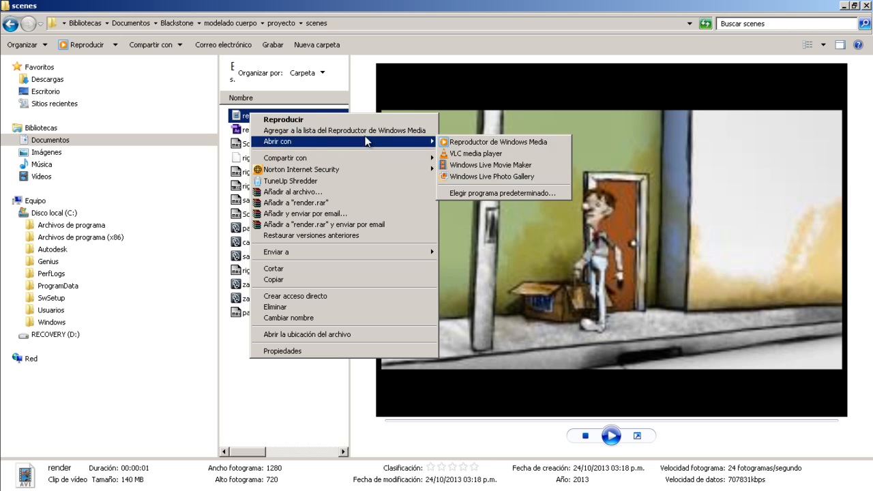
click(458, 153)
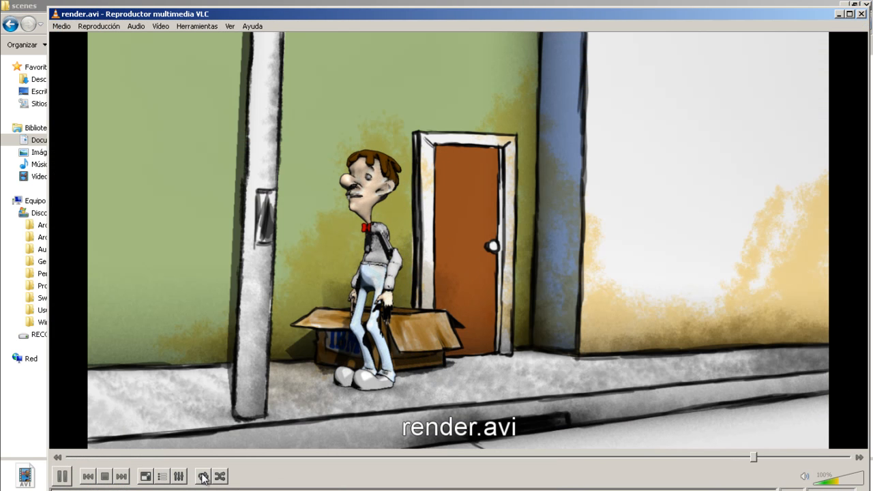
click(204, 478)
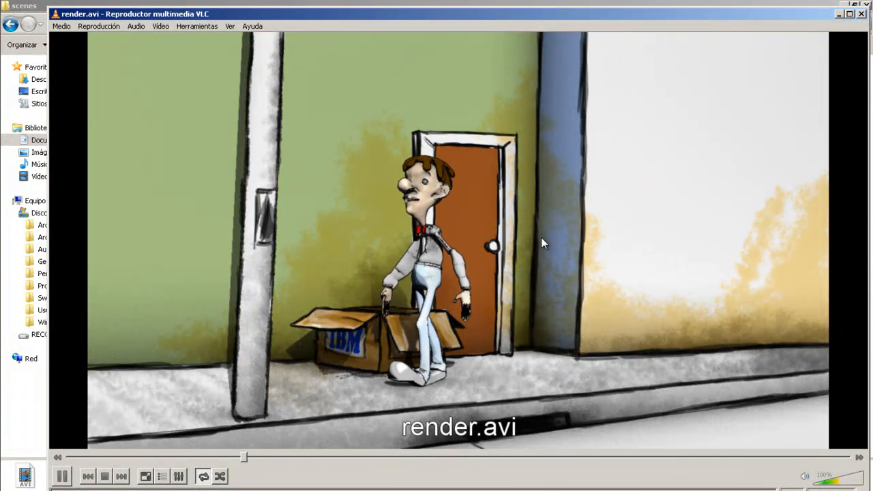
click(61, 476)
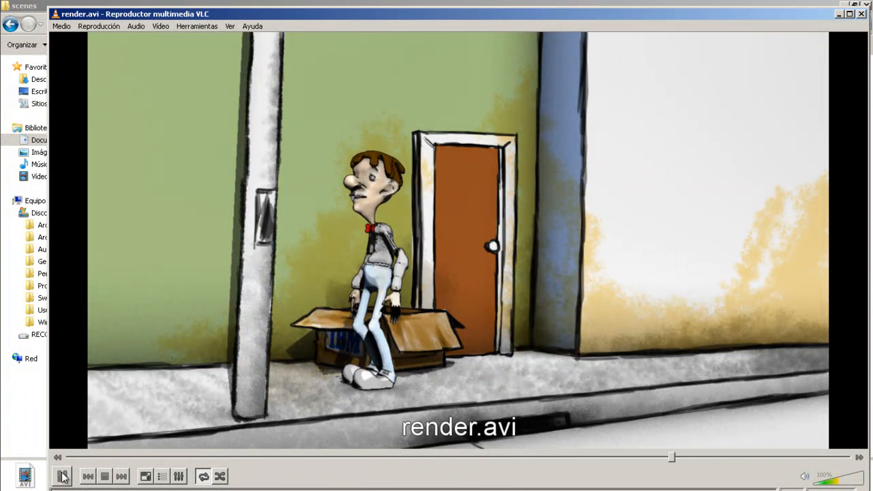